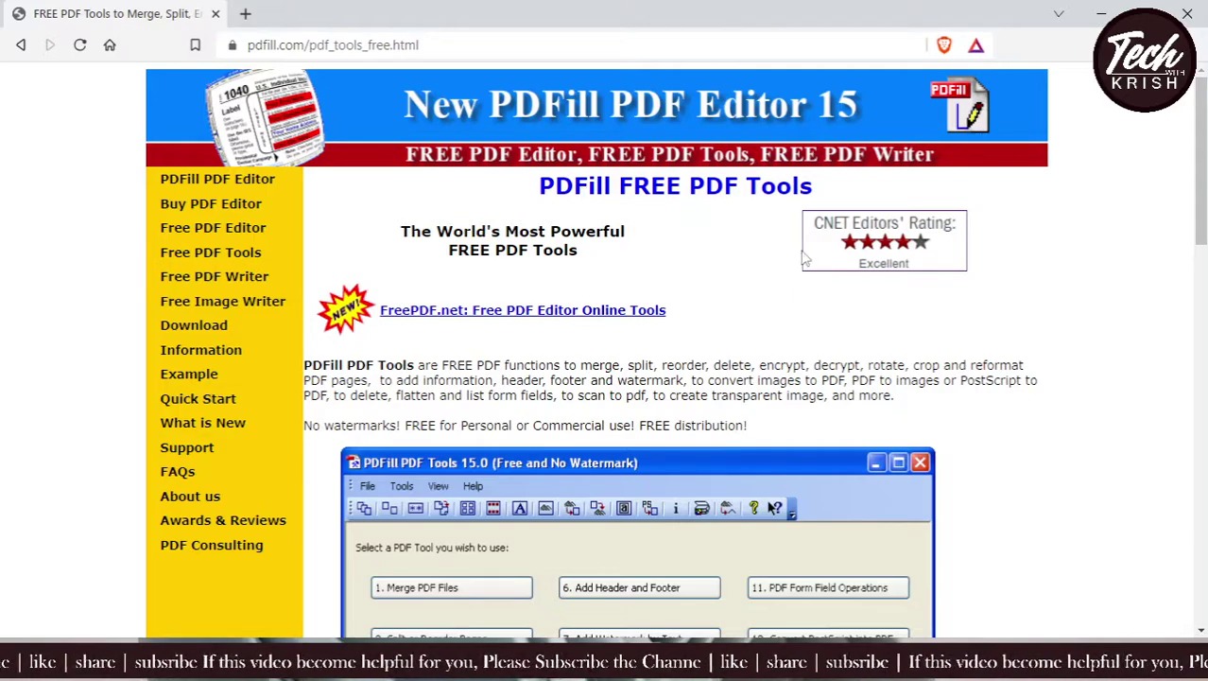
- Open the CNET page for PDFill Free PDF Tools and add "opn cnet website and download the setup" to the sticky note
{"action": "left_click", "coordinate": [890, 236]}
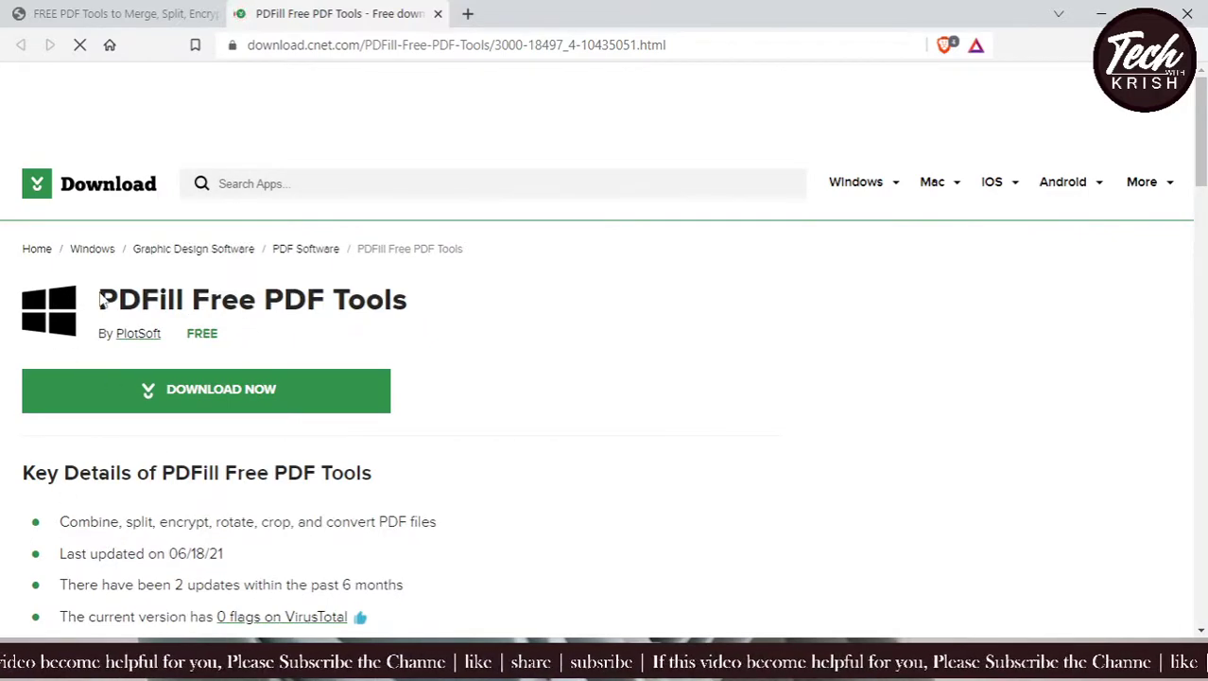
{"action": "left_click", "coordinate": [747, 678]}
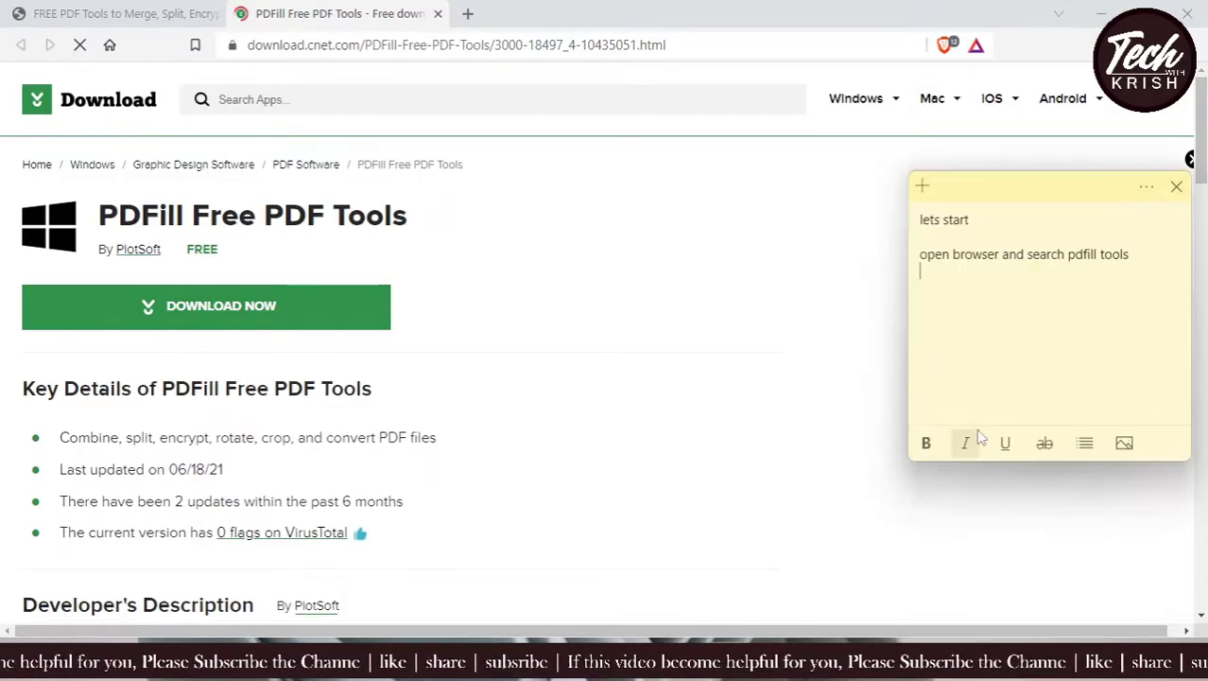
{"action": "type", "text": "ope "}
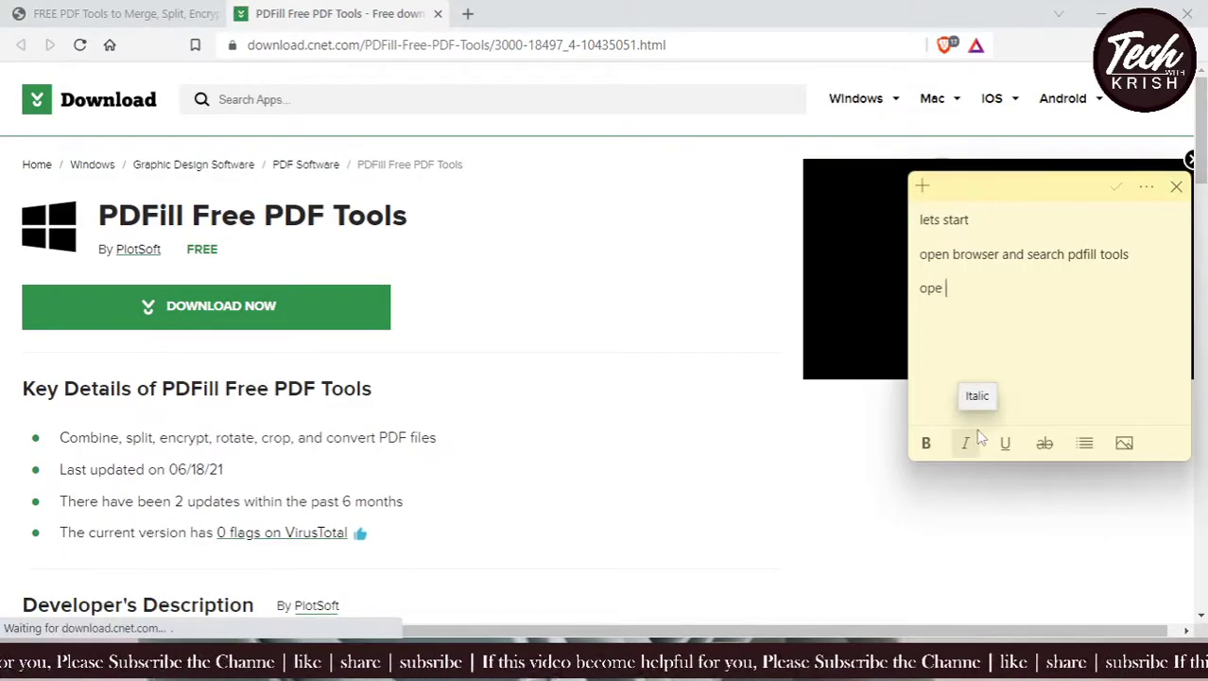
{"action": "type", "text": "m"}
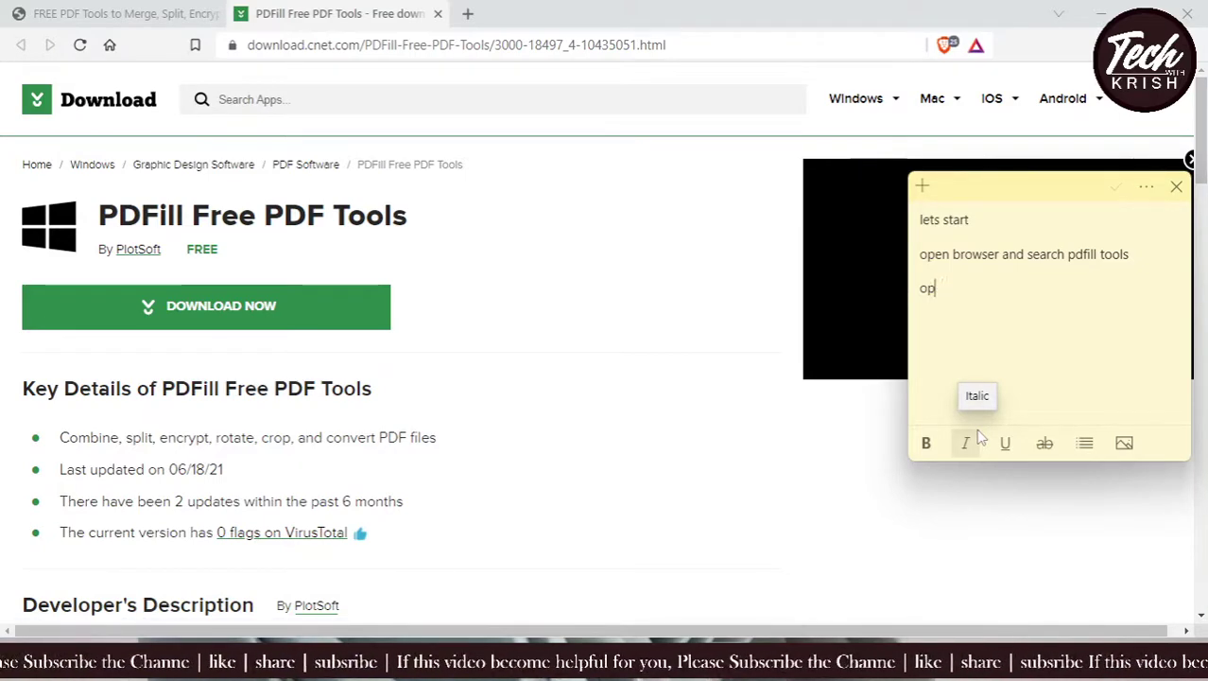
{"action": "type", "text": "n cnet"}
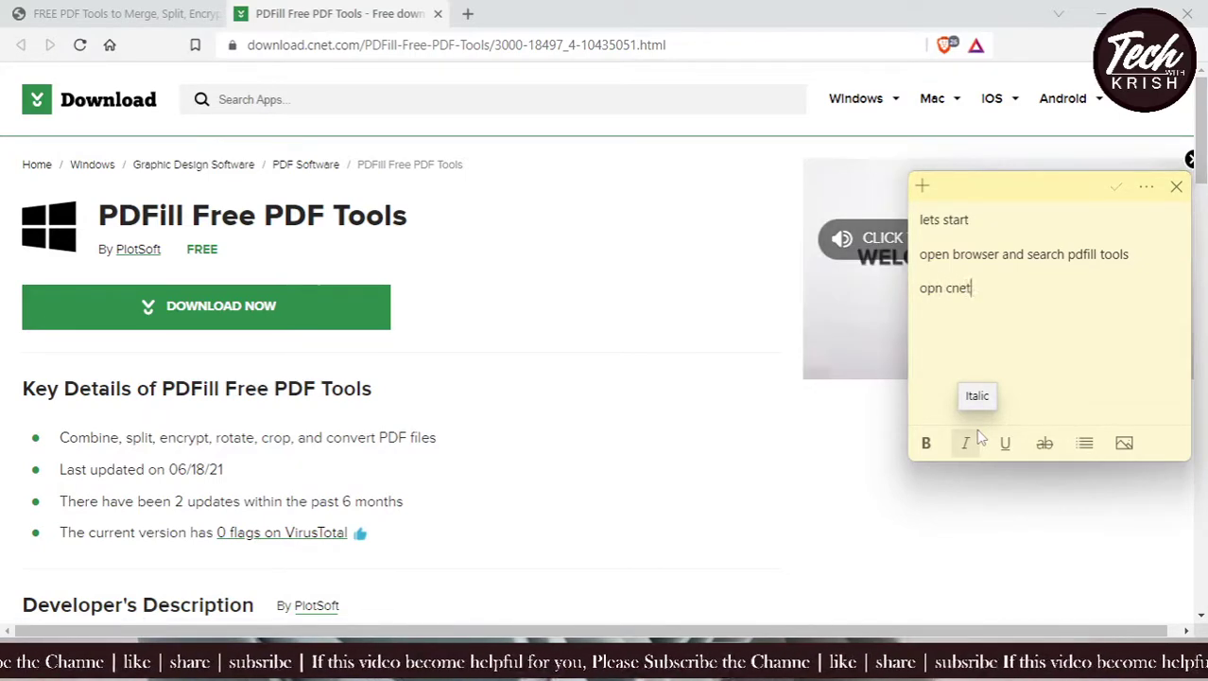
{"action": "type", "text": "website and"}
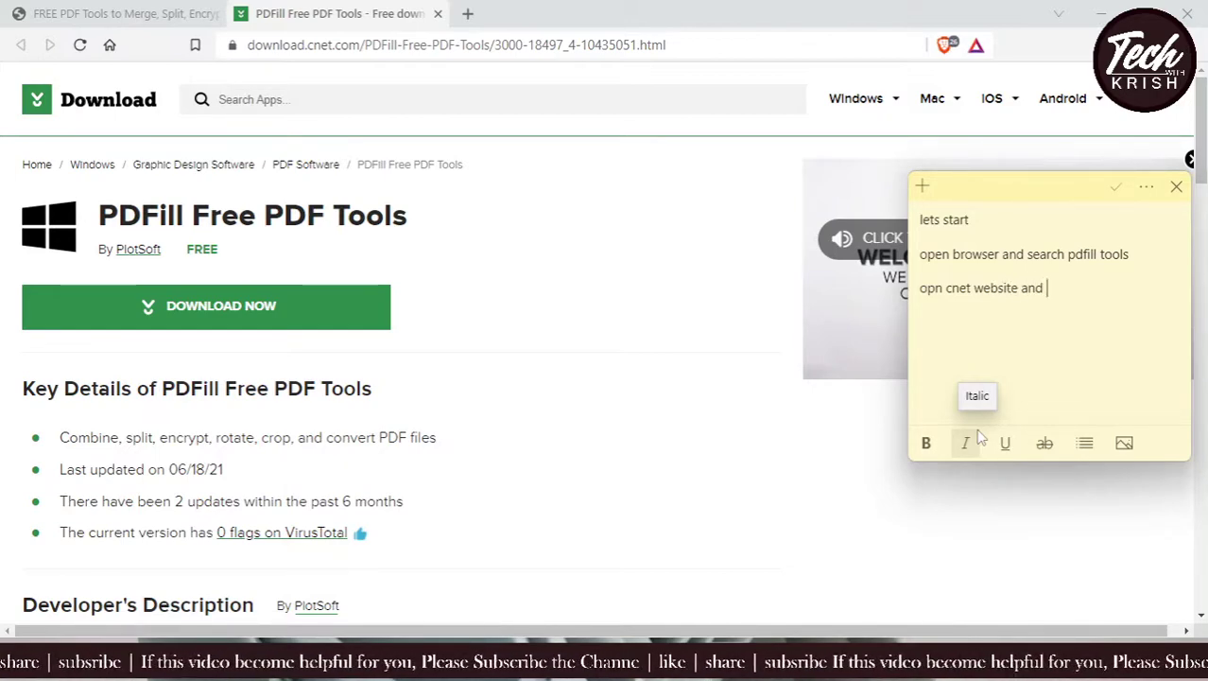
{"action": "type", "text": " download the"}
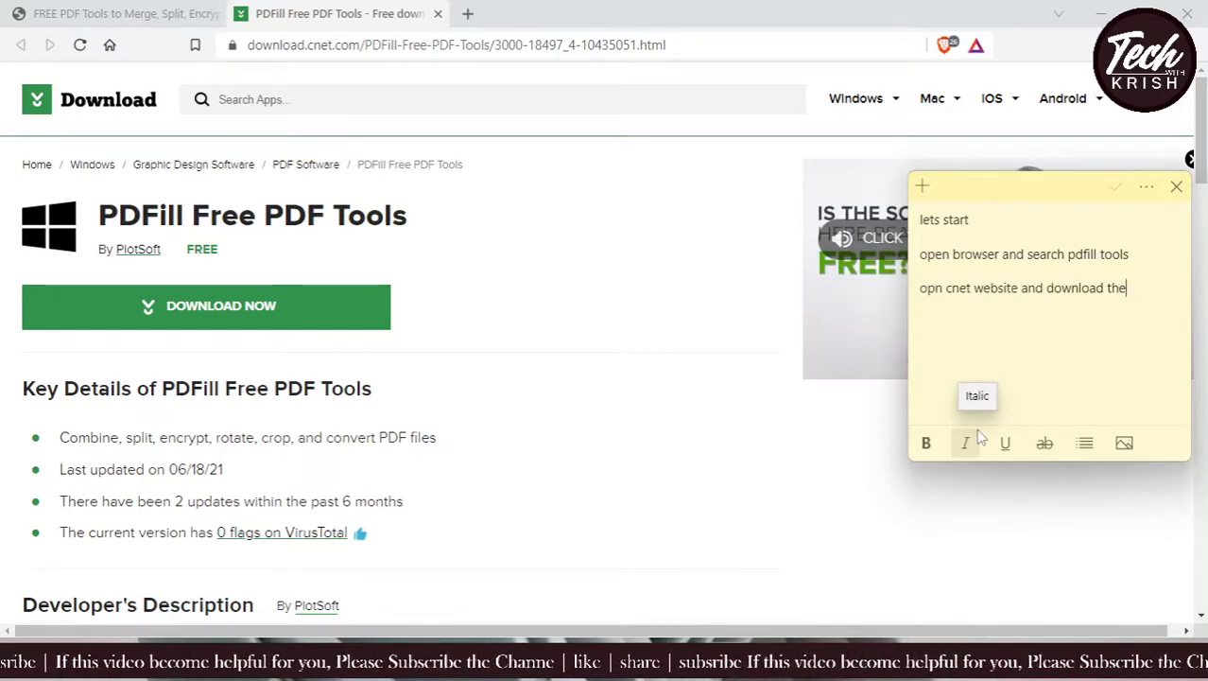
{"action": "type", "text": " setup"}
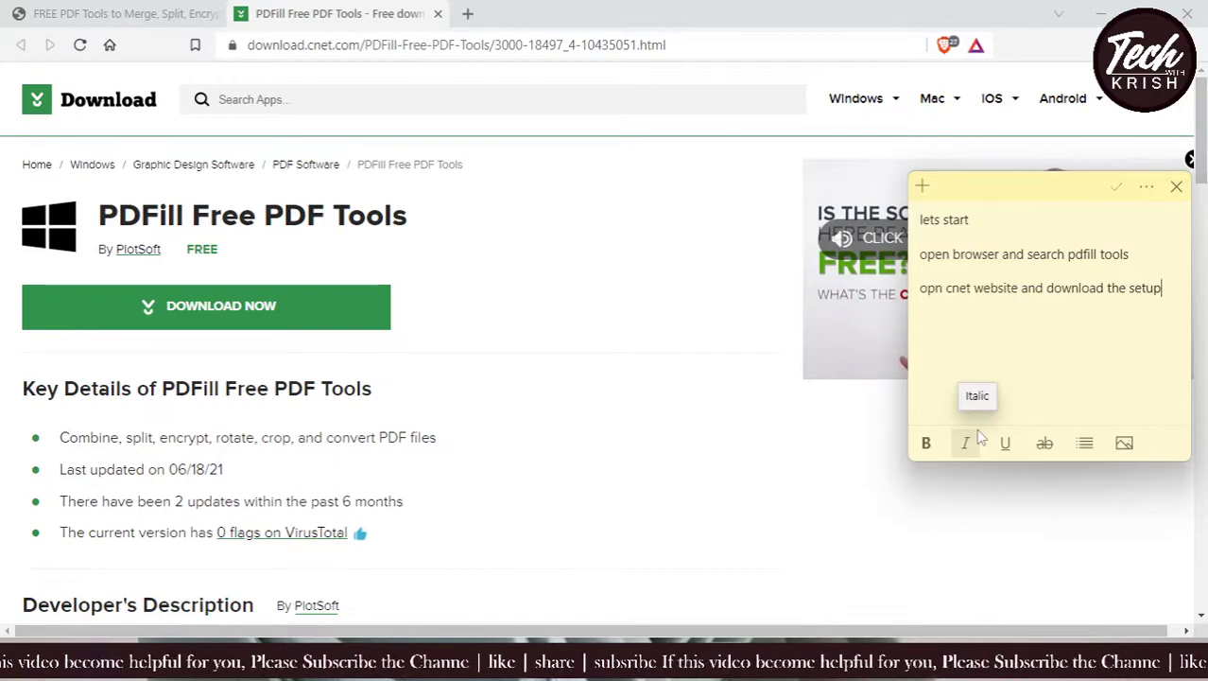
- Download the PDFill Free PDF Tools installer and save it to the Desktop as PDFill_PDF_Tools_FREE
{"action": "left_click", "coordinate": [257, 305]}
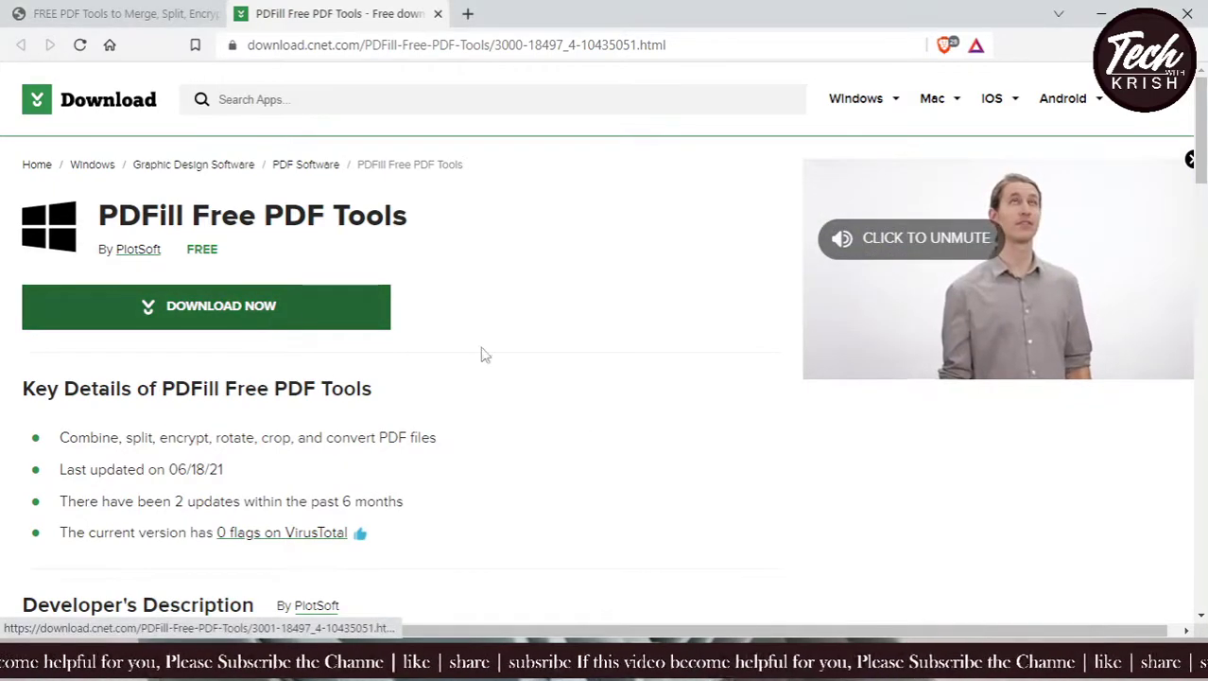
{"action": "scroll", "coordinate": [591, 406], "scroll_direction": "down", "scroll_amount": 3}
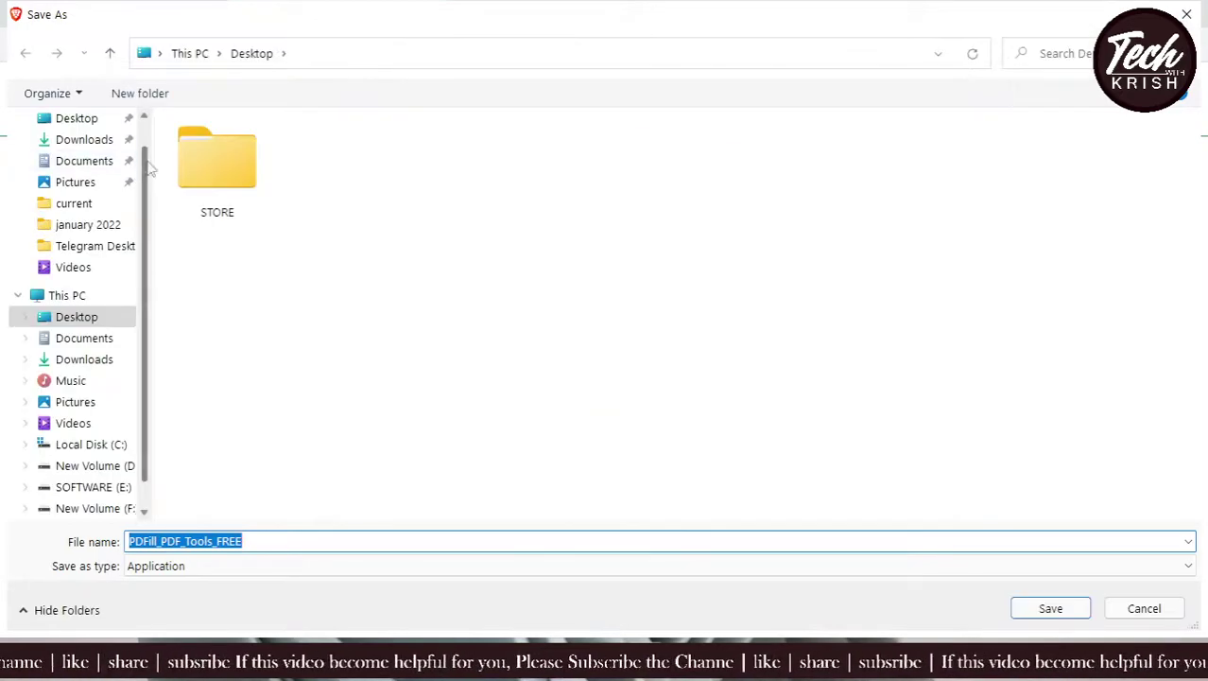
{"action": "left_click", "coordinate": [1044, 608]}
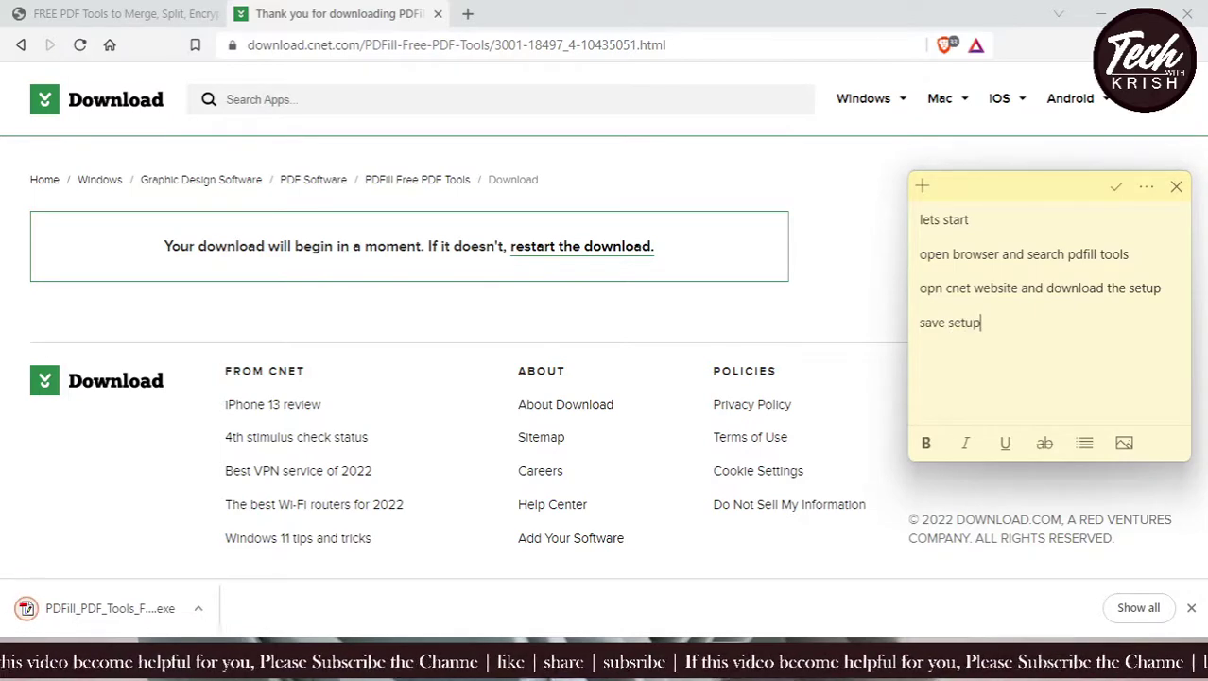
- Add the line "now run the setup" below "save setup" in the sticky note
{"action": "key", "text": "Return"}
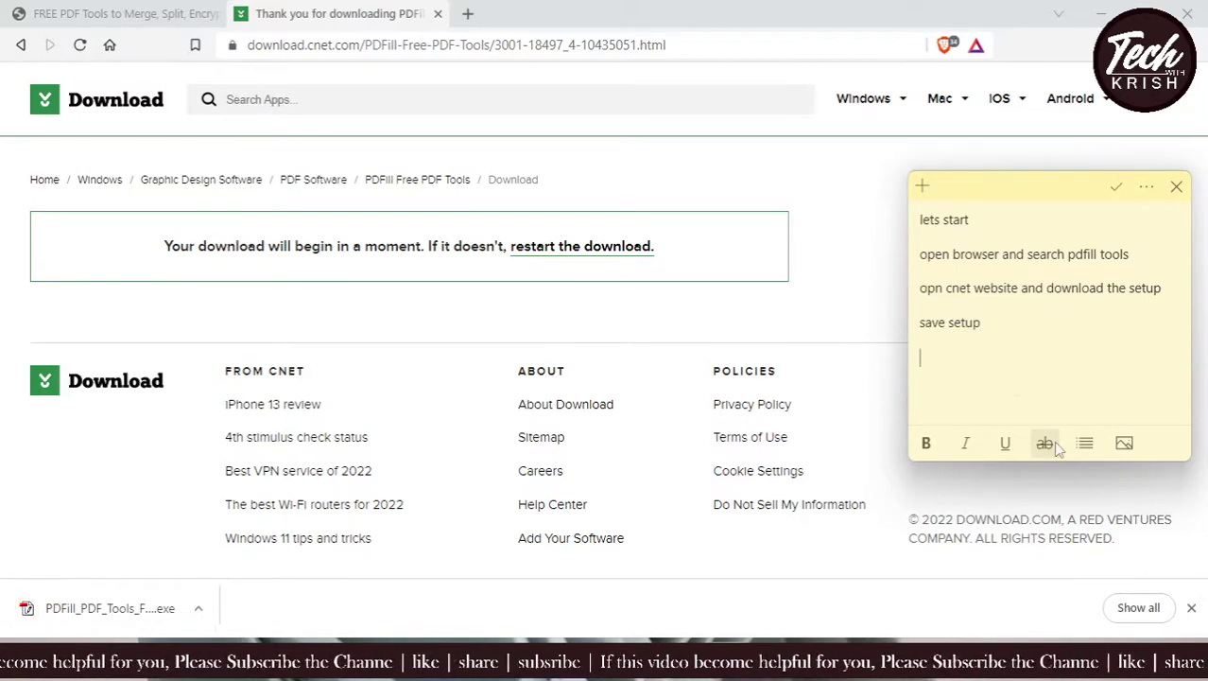
{"action": "type", "text": "now run th"}
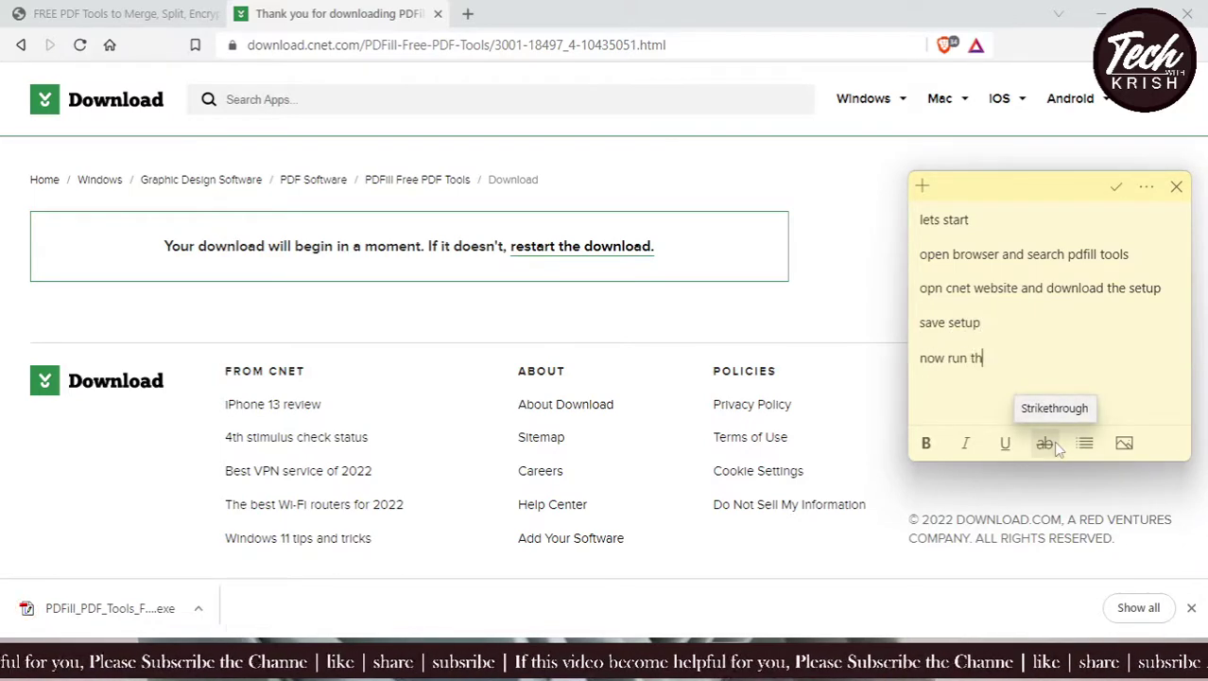
{"action": "type", "text": "e setup"}
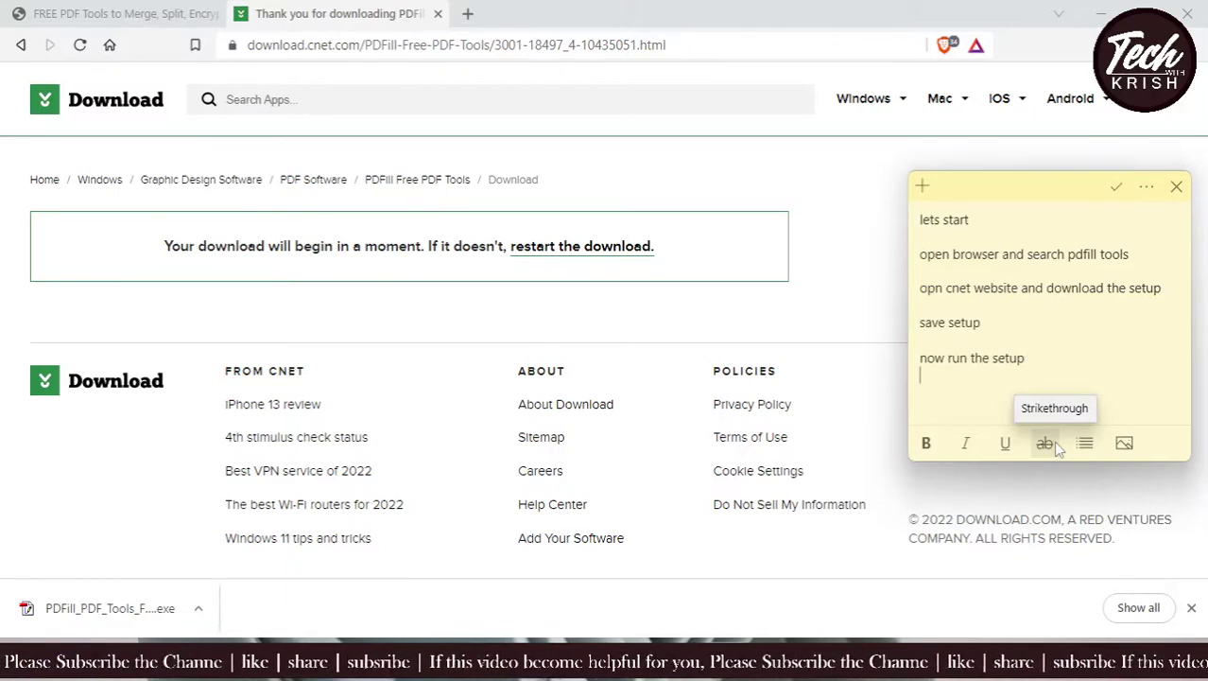
- Show the desktop and run the PDFill_PDF_Tools_FREE installer as administrator, allowing it to make changes
{"action": "key", "text": "alt+Tab"}
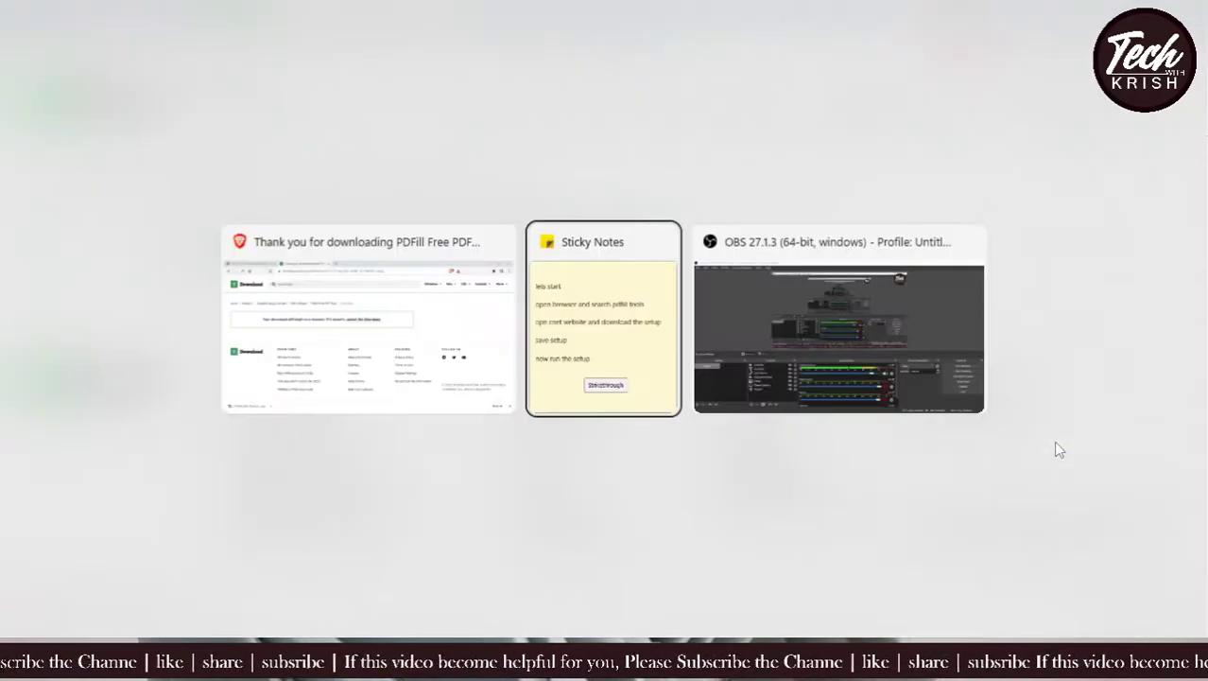
{"action": "key", "text": "shift+Tab"}
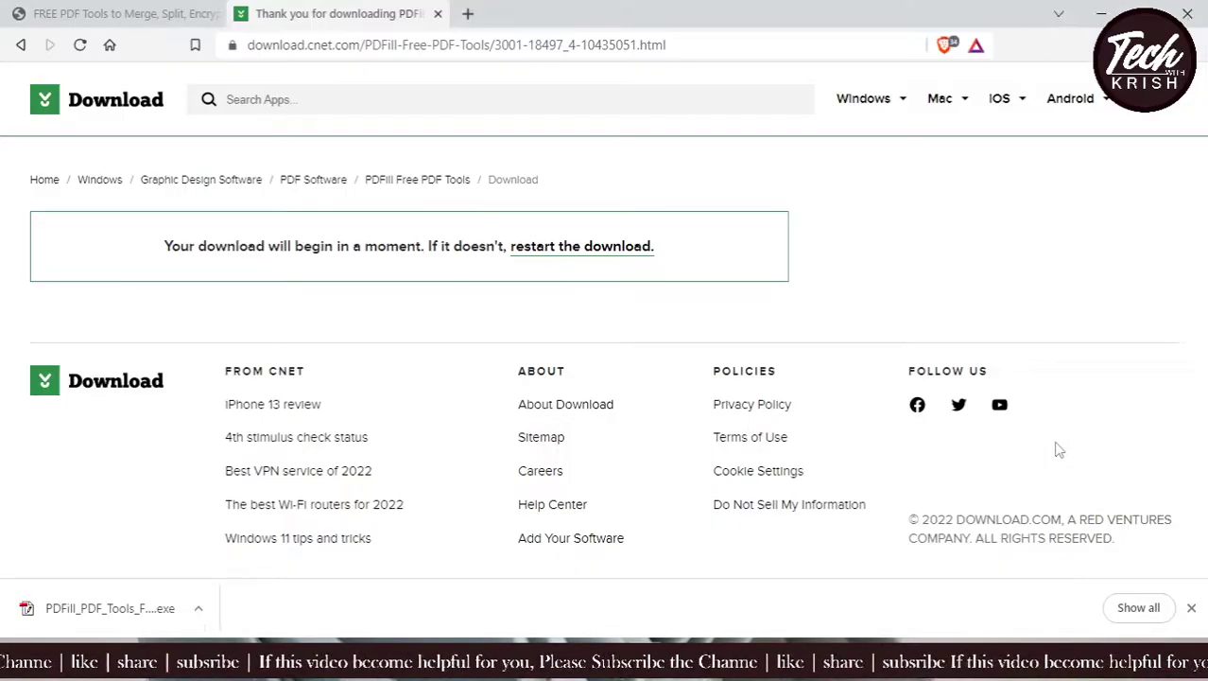
{"action": "key", "text": "super+d"}
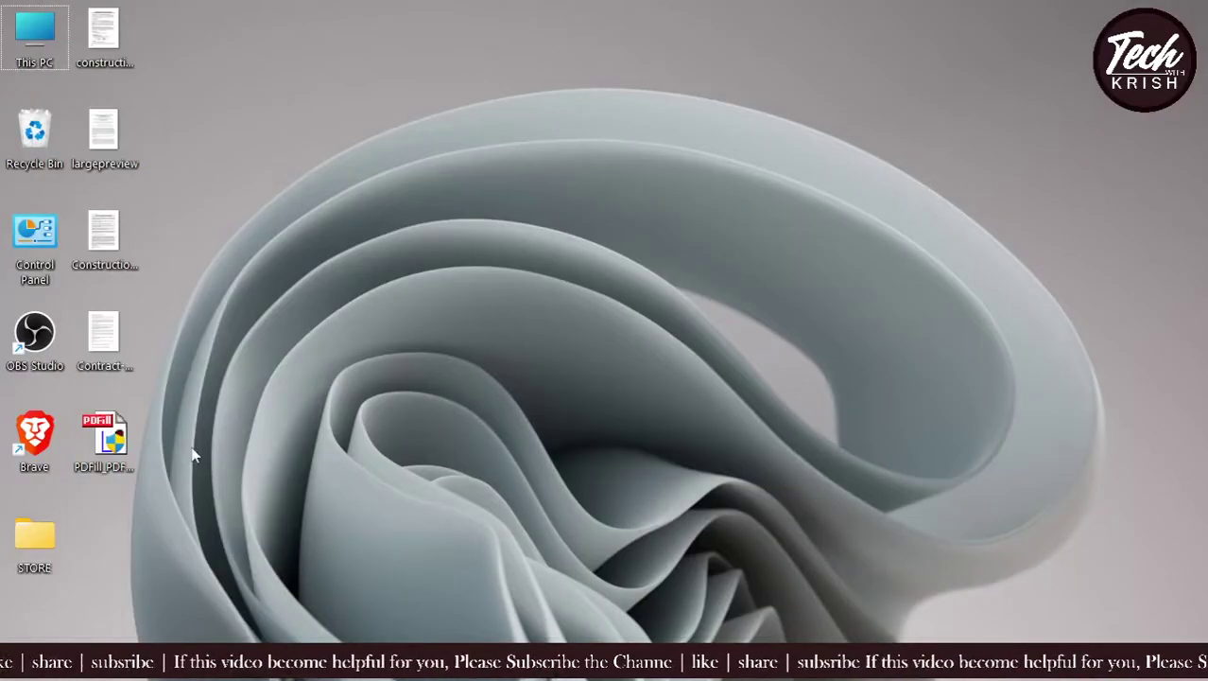
{"action": "left_click", "coordinate": [104, 440]}
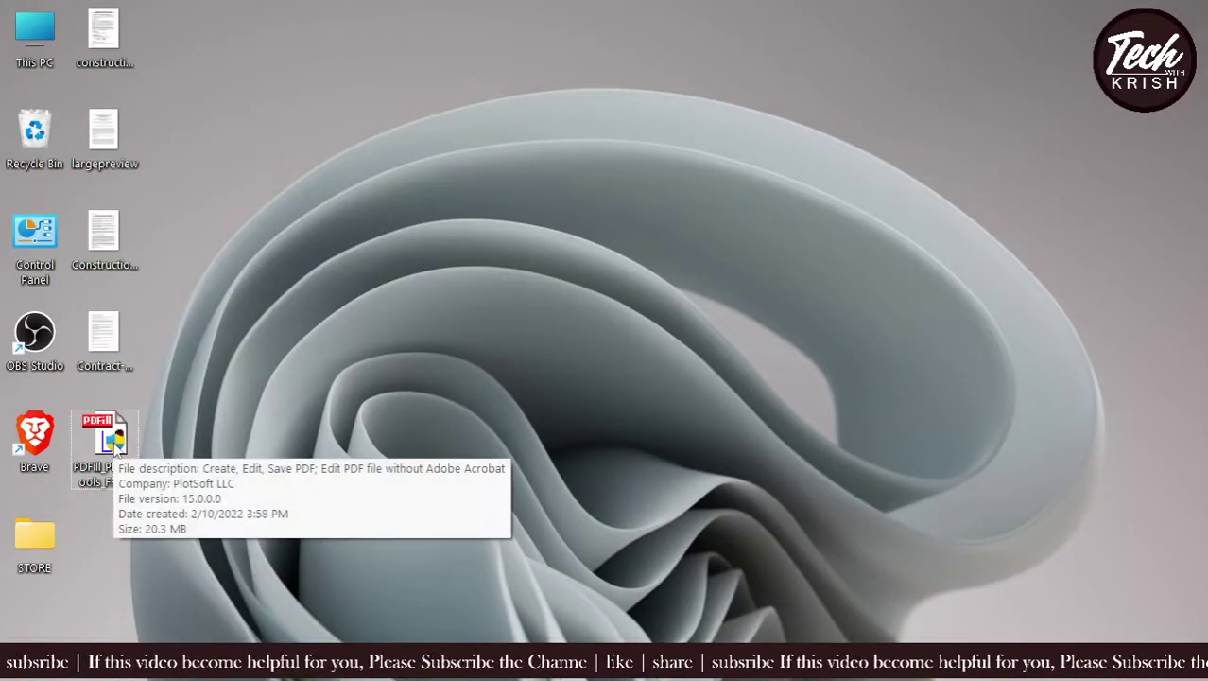
{"action": "double_click", "coordinate": [104, 440]}
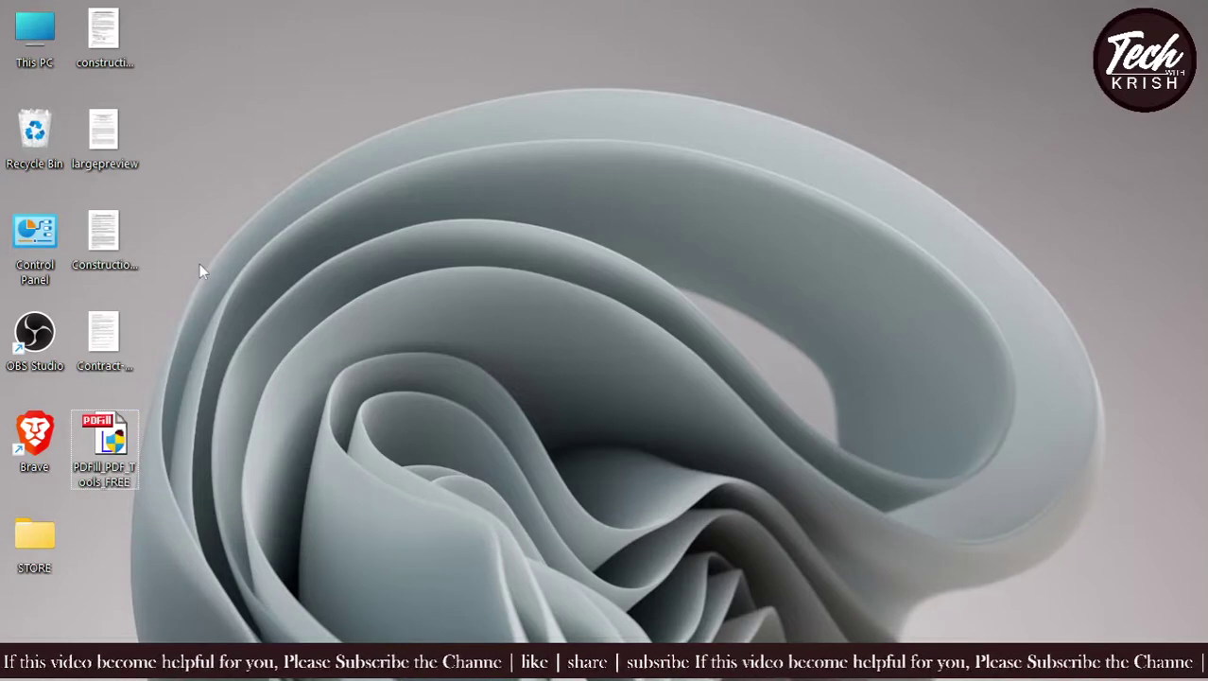
{"action": "right_click", "coordinate": [94, 439]}
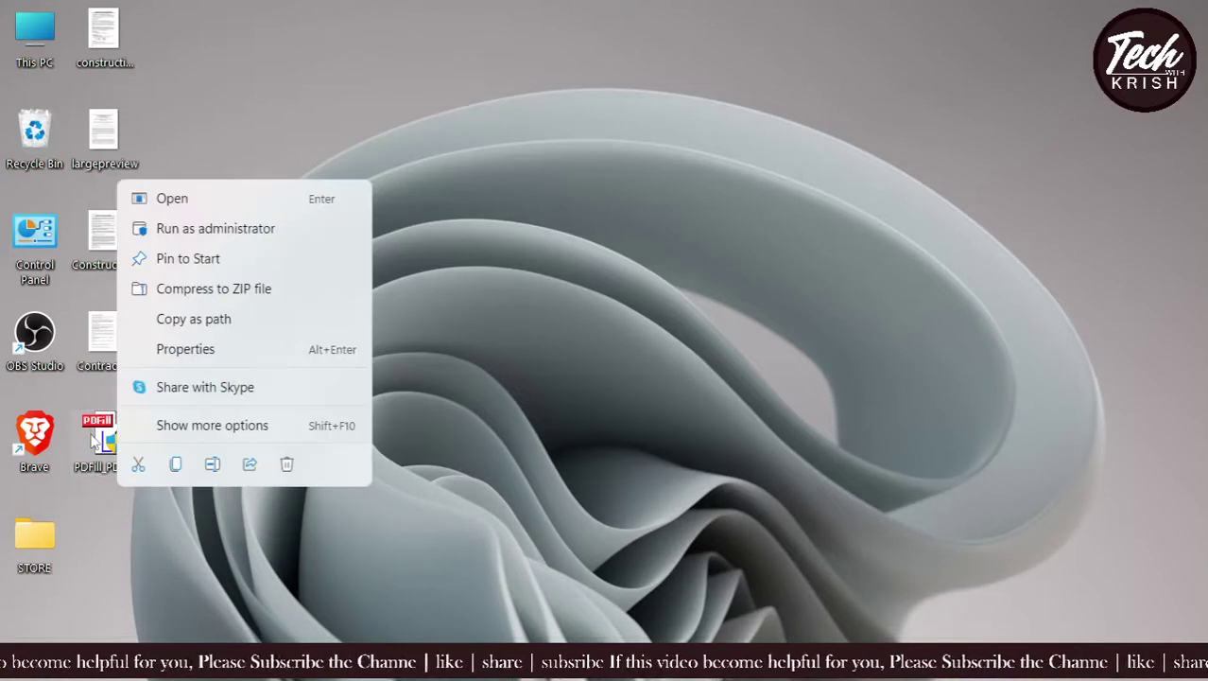
{"action": "left_click", "coordinate": [213, 229]}
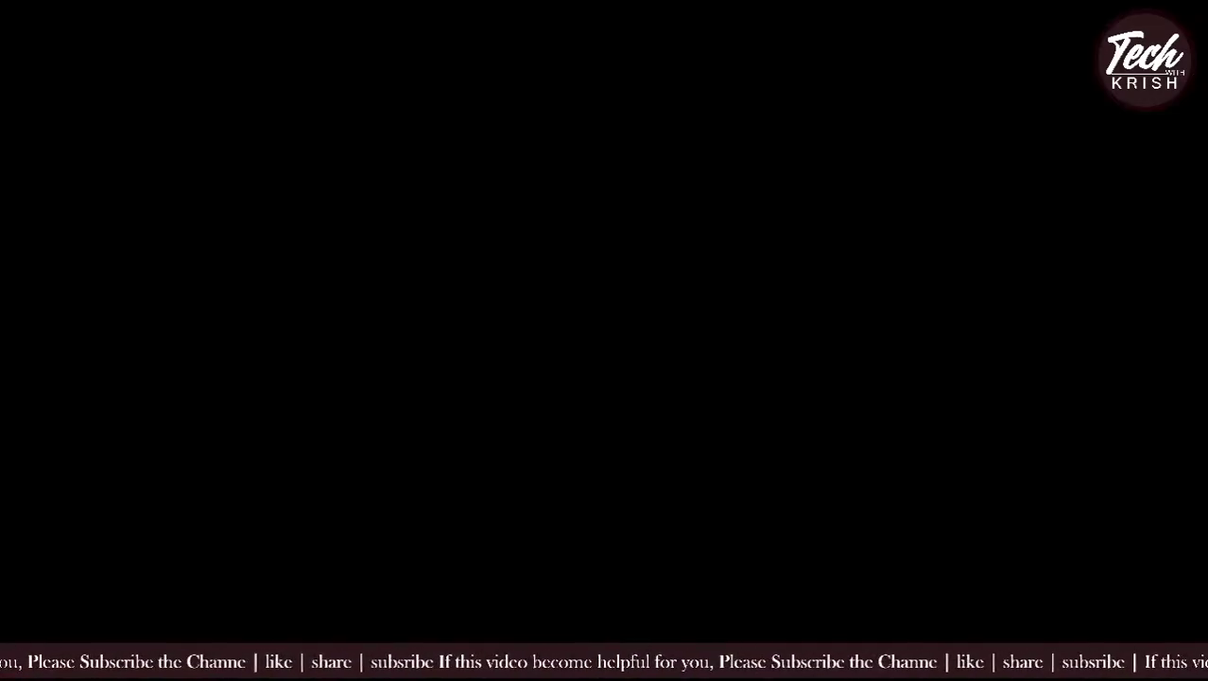
{"action": "left_click", "coordinate": [536, 475]}
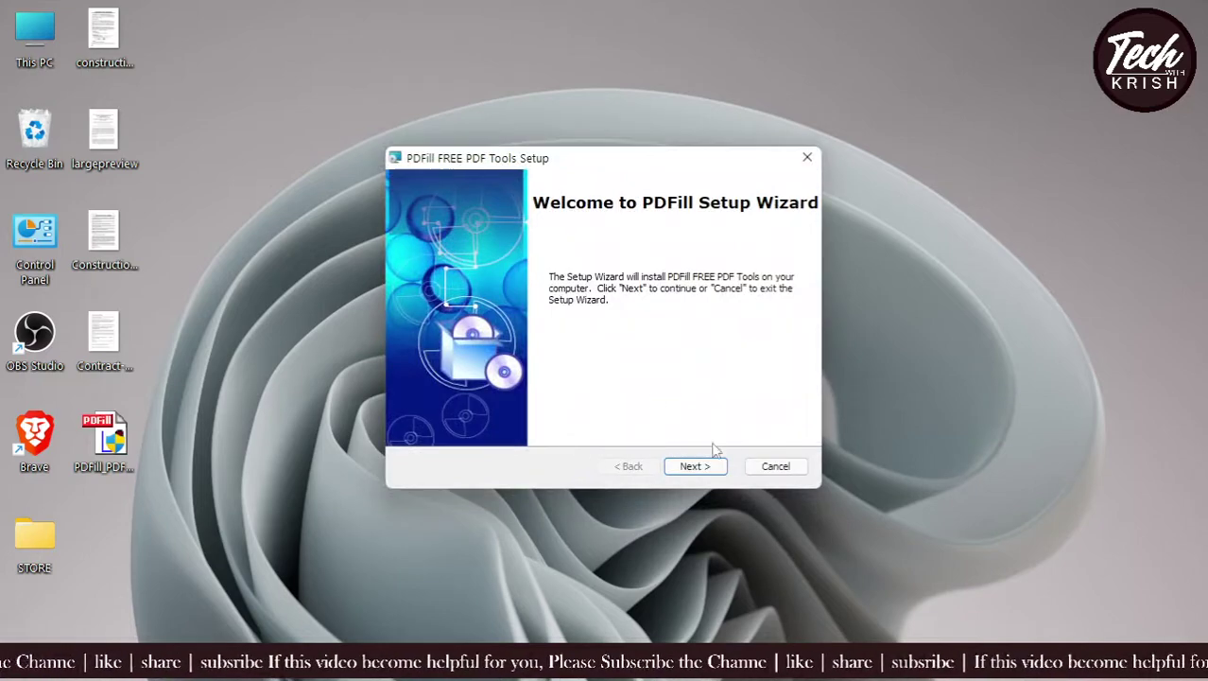
- Continue past the setup wizard's welcome page and add the line "installation" to the sticky note
{"action": "mouse_move", "coordinate": [704, 662]}
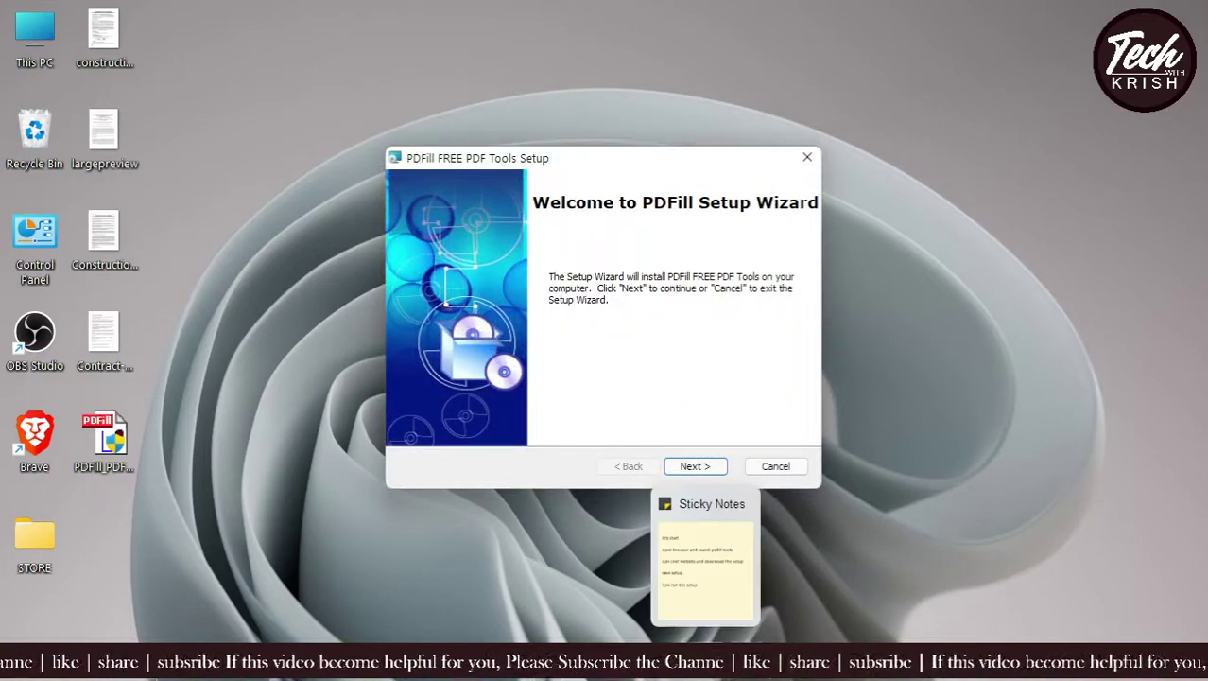
{"action": "left_click", "coordinate": [694, 466]}
{"action": "left_click", "coordinate": [704, 567]}
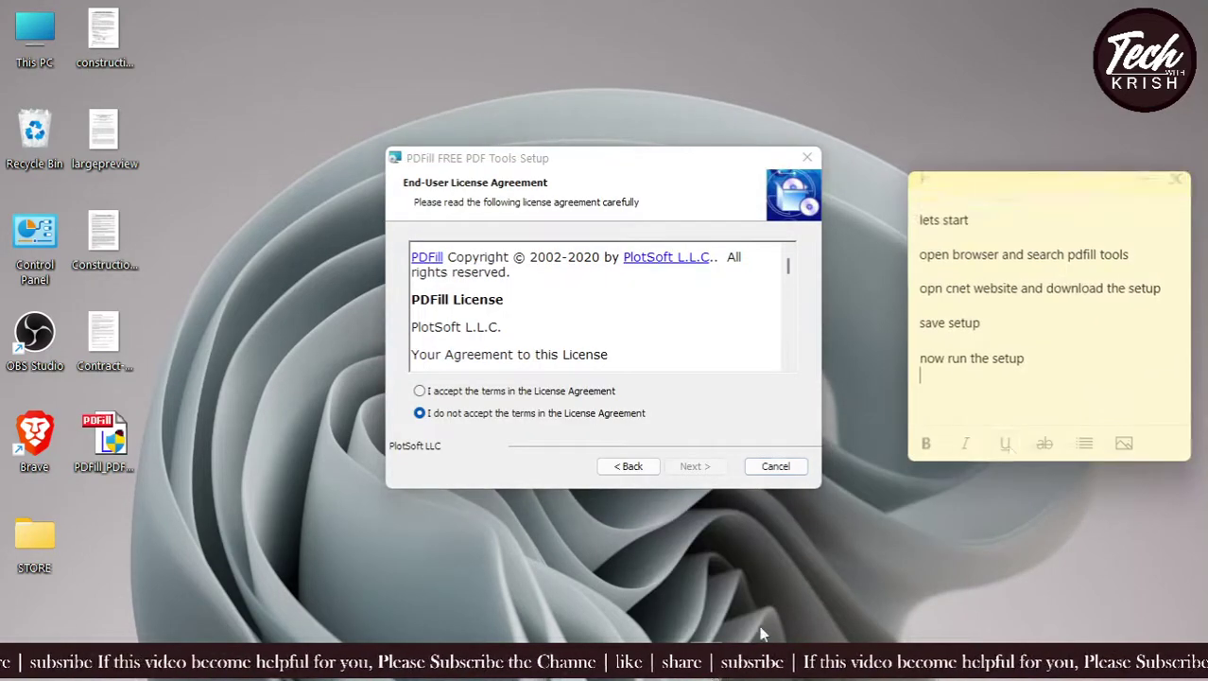
{"action": "type", "text": "ins"}
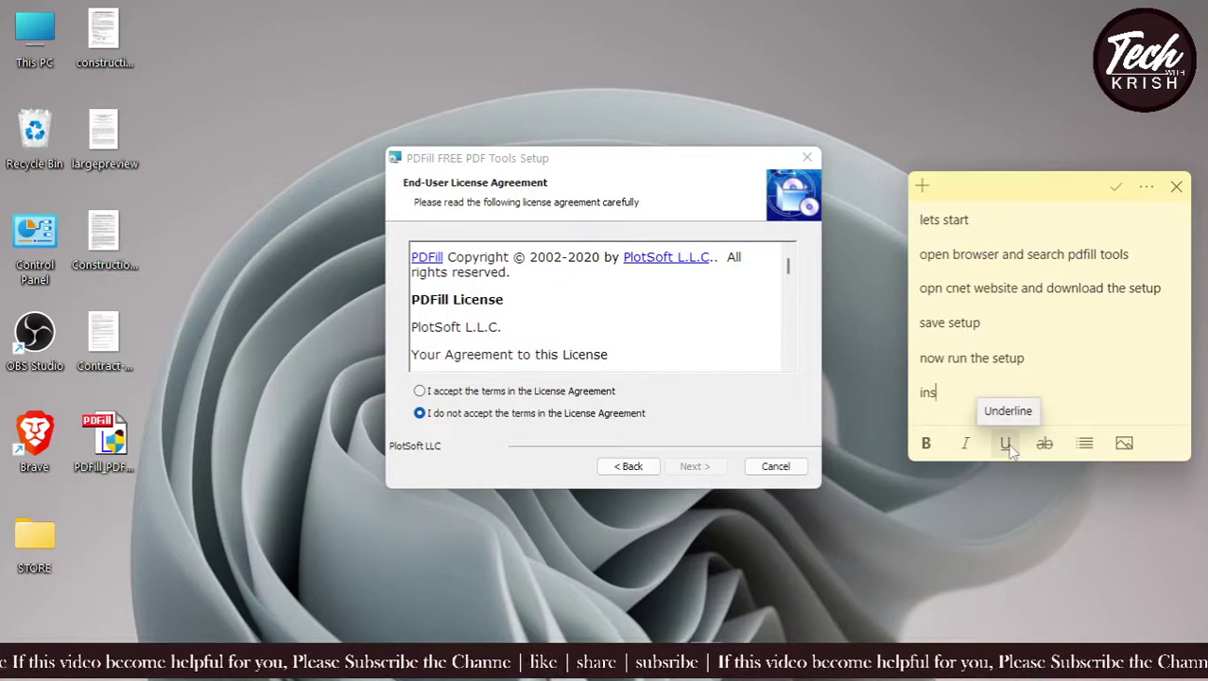
{"action": "type", "text": "tallation"}
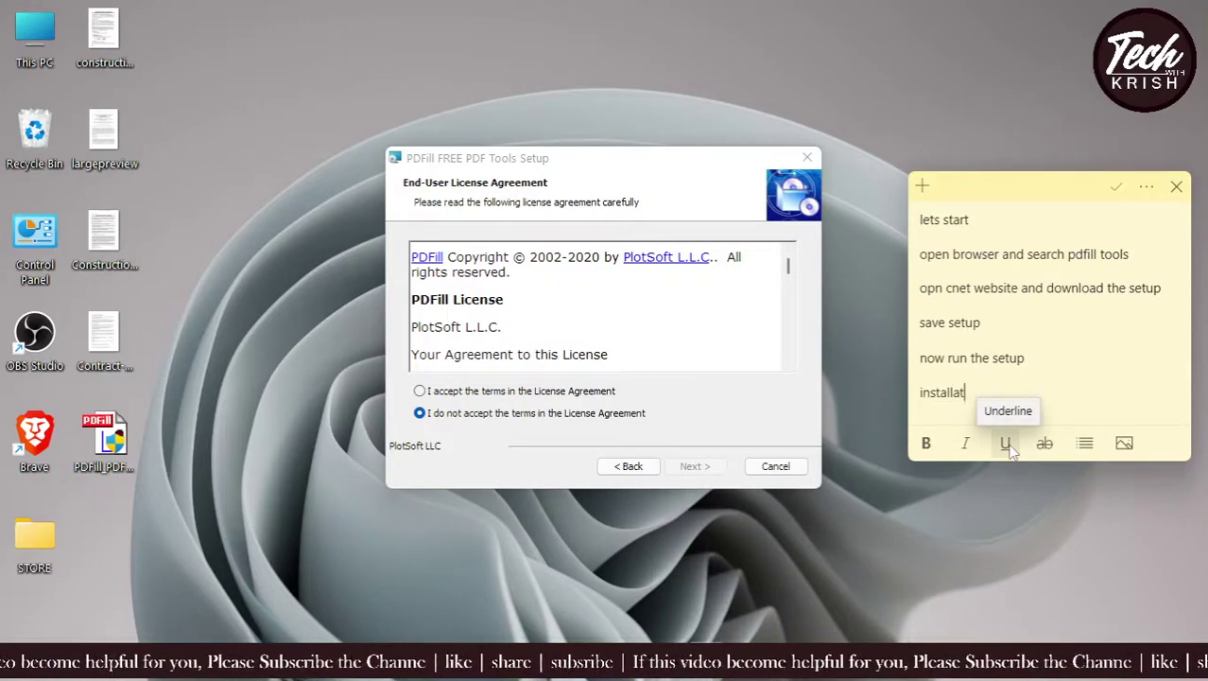
- Accept the license agreement and install only FREE PDFill PDF Tools into the default C:\Program Files (x86)\PlotSoft\PDFill\ folder
{"action": "left_click", "coordinate": [535, 400]}
{"action": "left_click", "coordinate": [692, 468]}
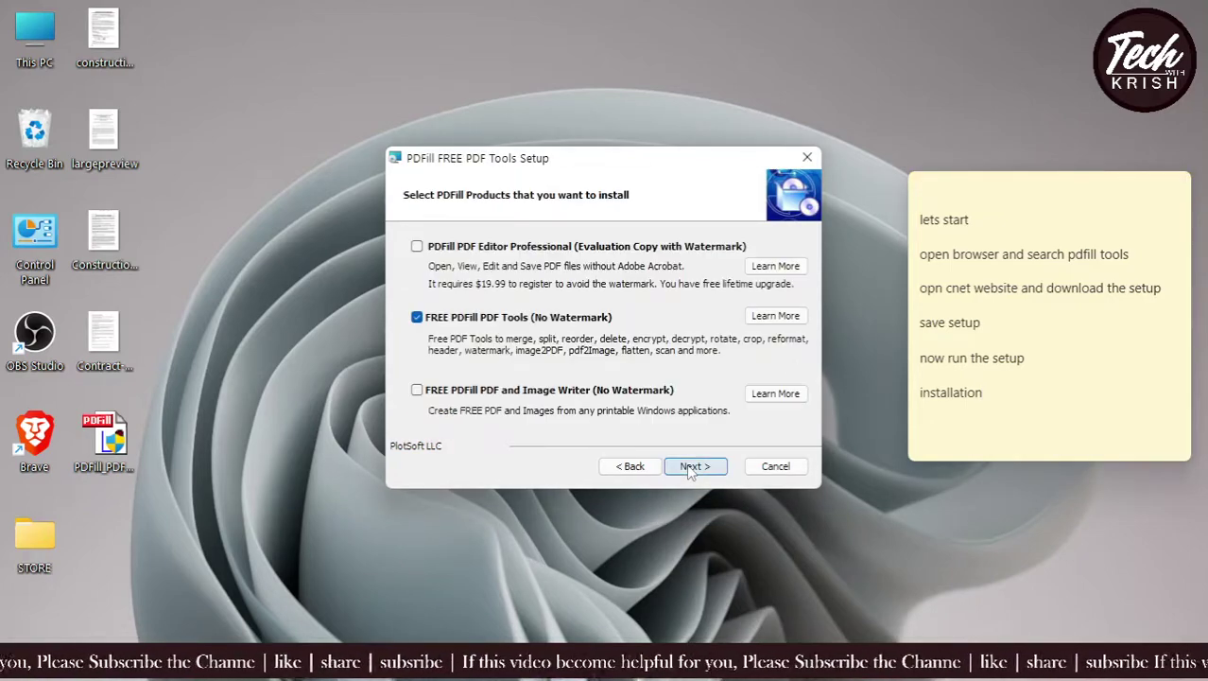
{"action": "left_click", "coordinate": [689, 467]}
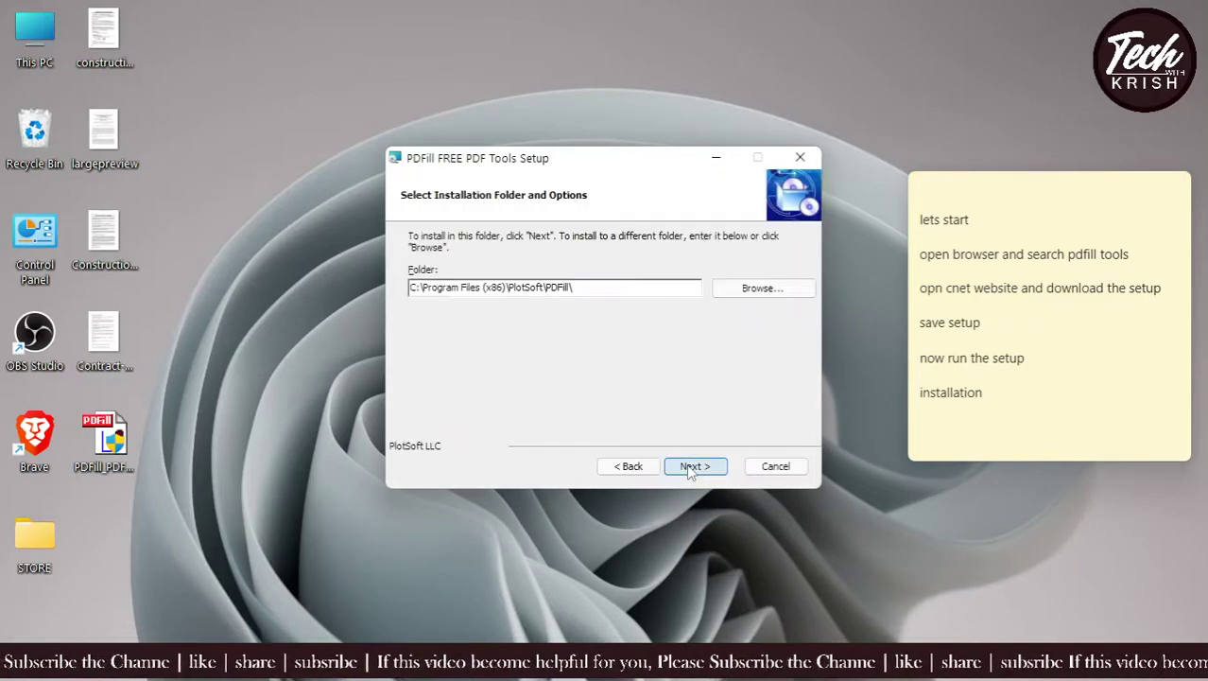
{"action": "left_click", "coordinate": [690, 467]}
{"action": "left_click", "coordinate": [689, 467]}
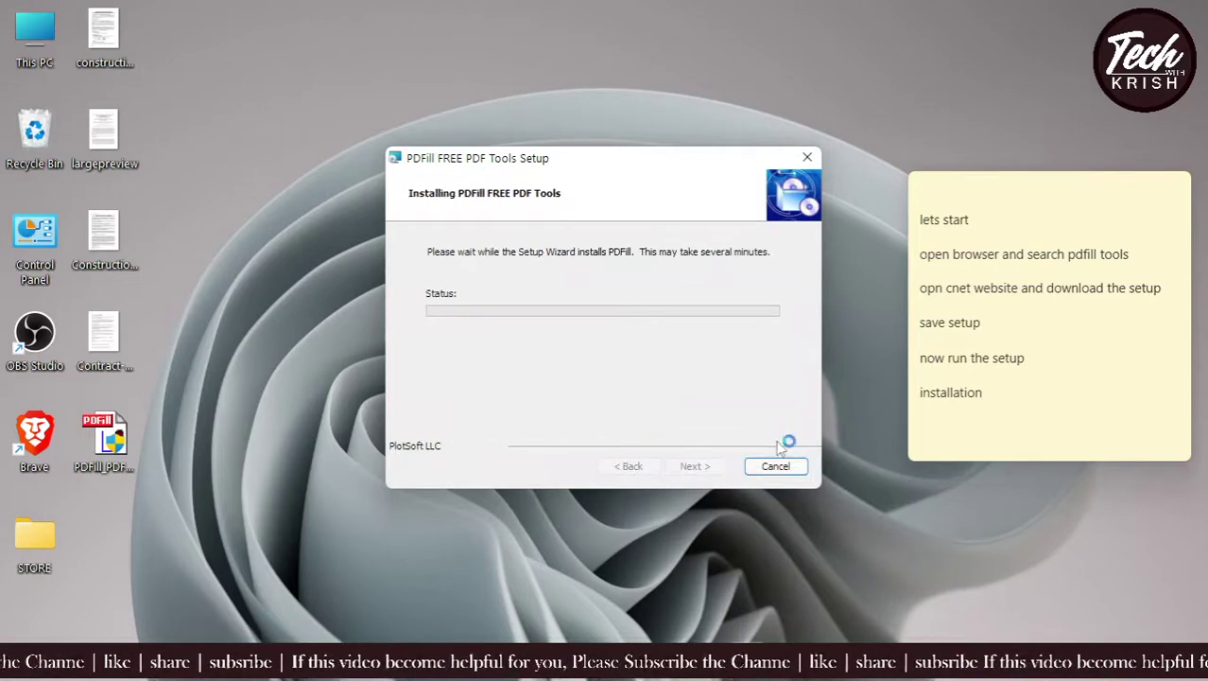
- Add the line "this may take few minutes" to the sticky note and return to the setup wizard
{"action": "left_click", "coordinate": [1014, 391]}
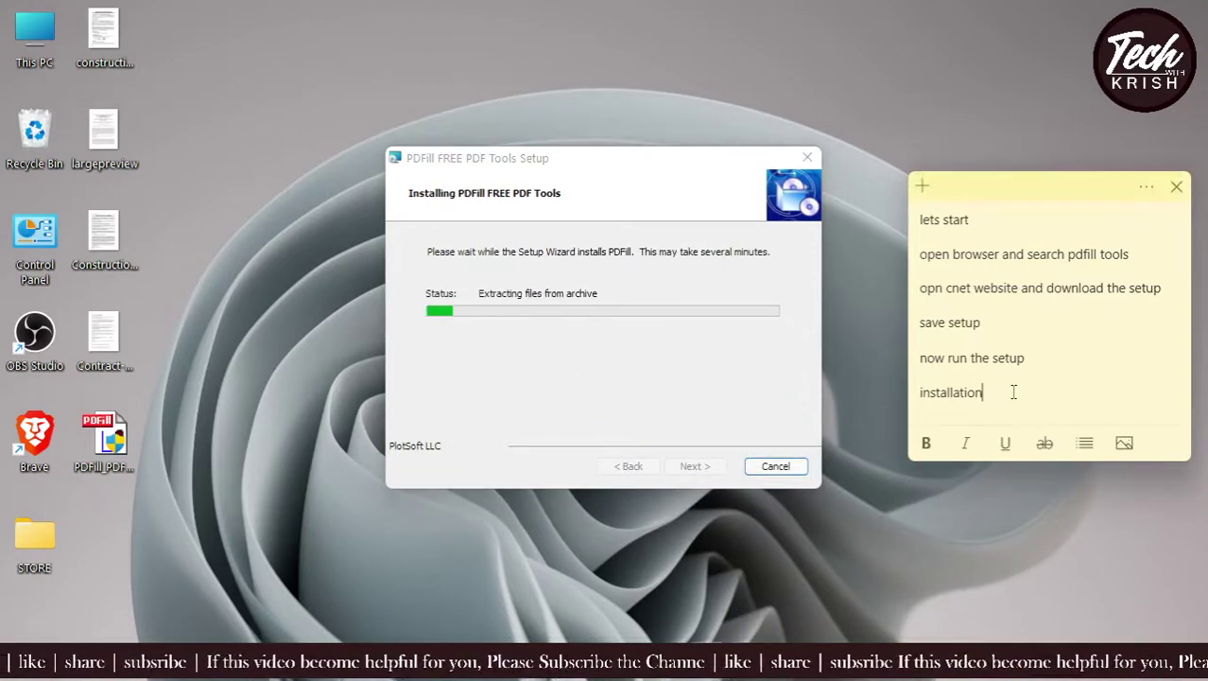
{"action": "key", "text": "Return"}
{"action": "type", "text": "this ma"}
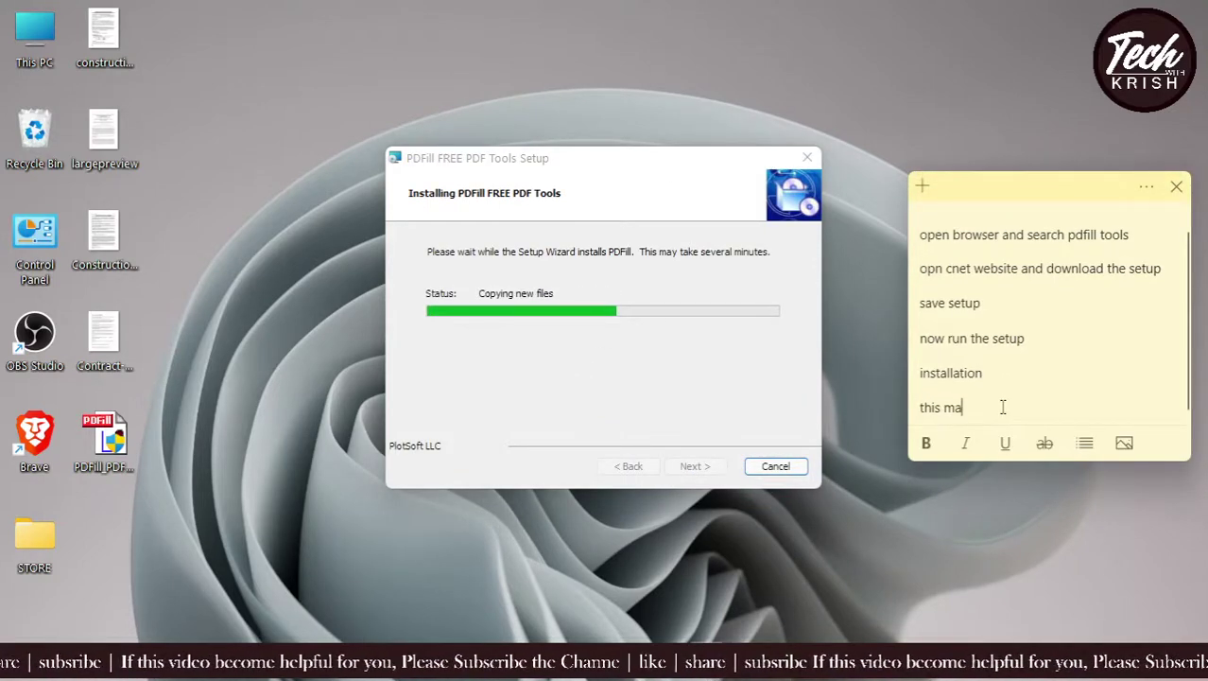
{"action": "type", "text": "y take few"}
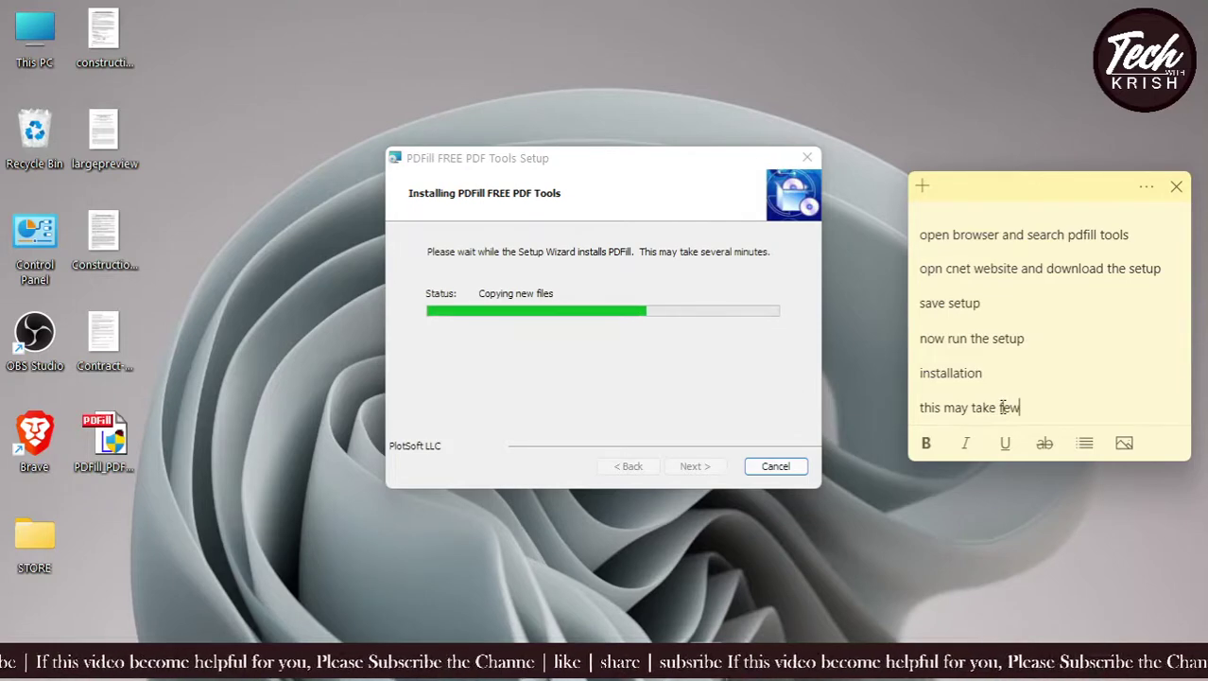
{"action": "type", "text": " minutre"}
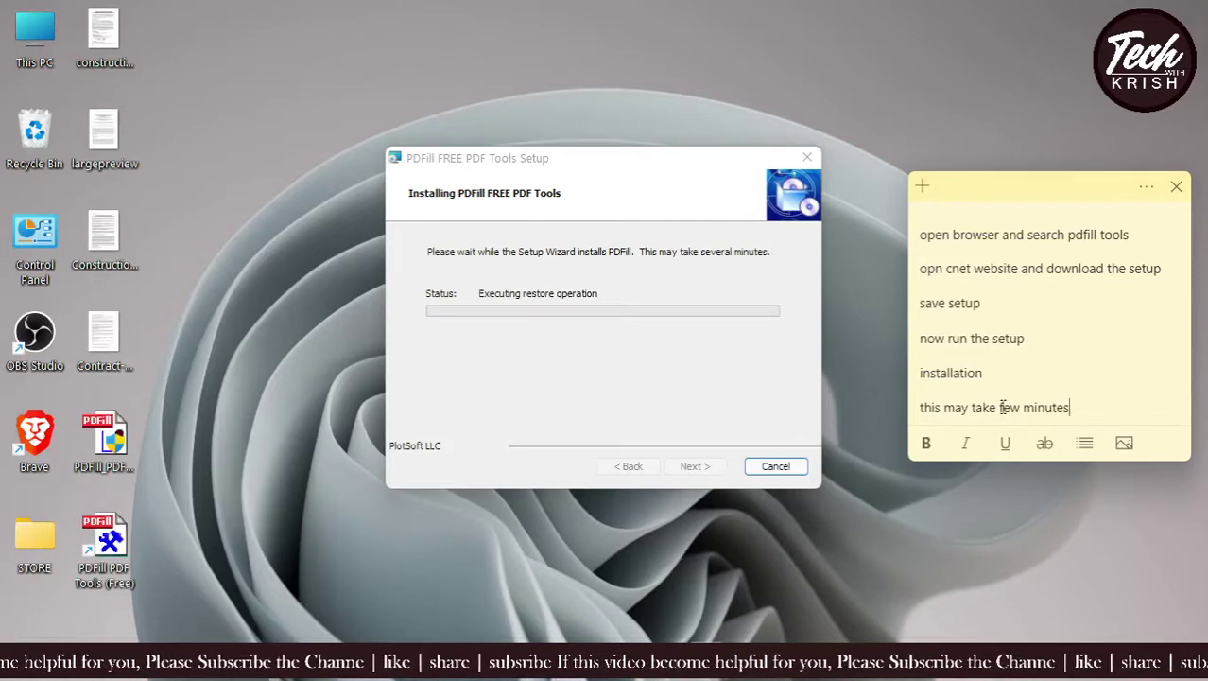
{"action": "key", "text": "Return"}
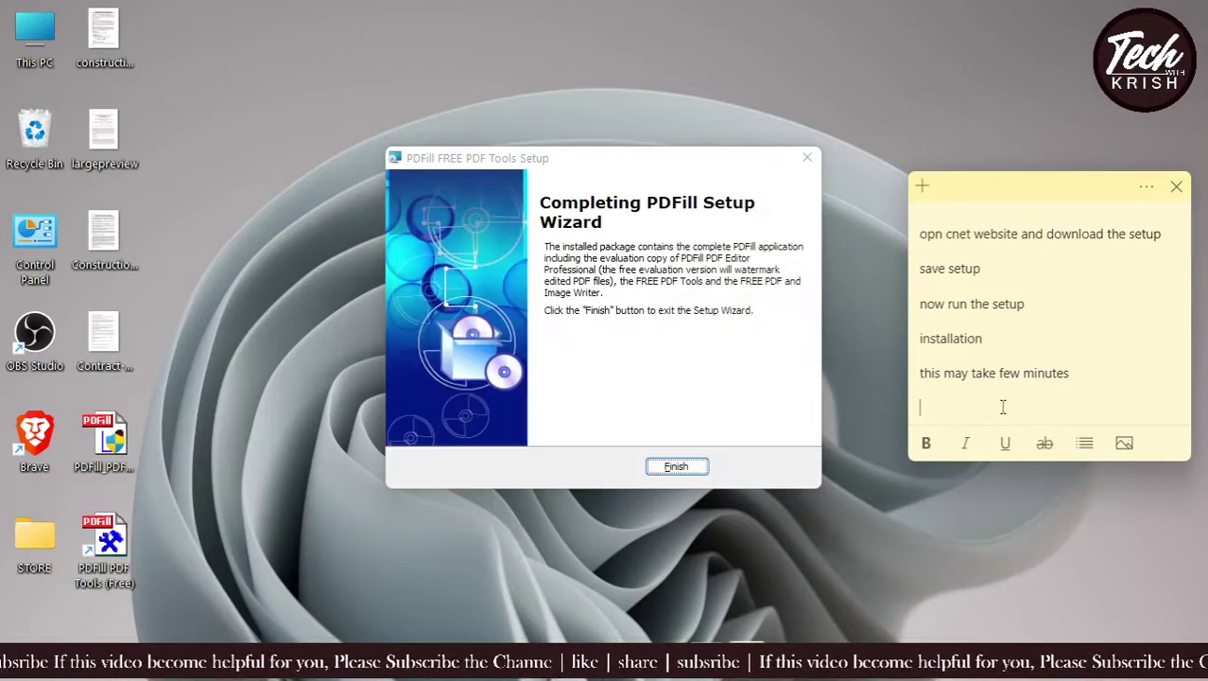
{"action": "left_click", "coordinate": [664, 396]}
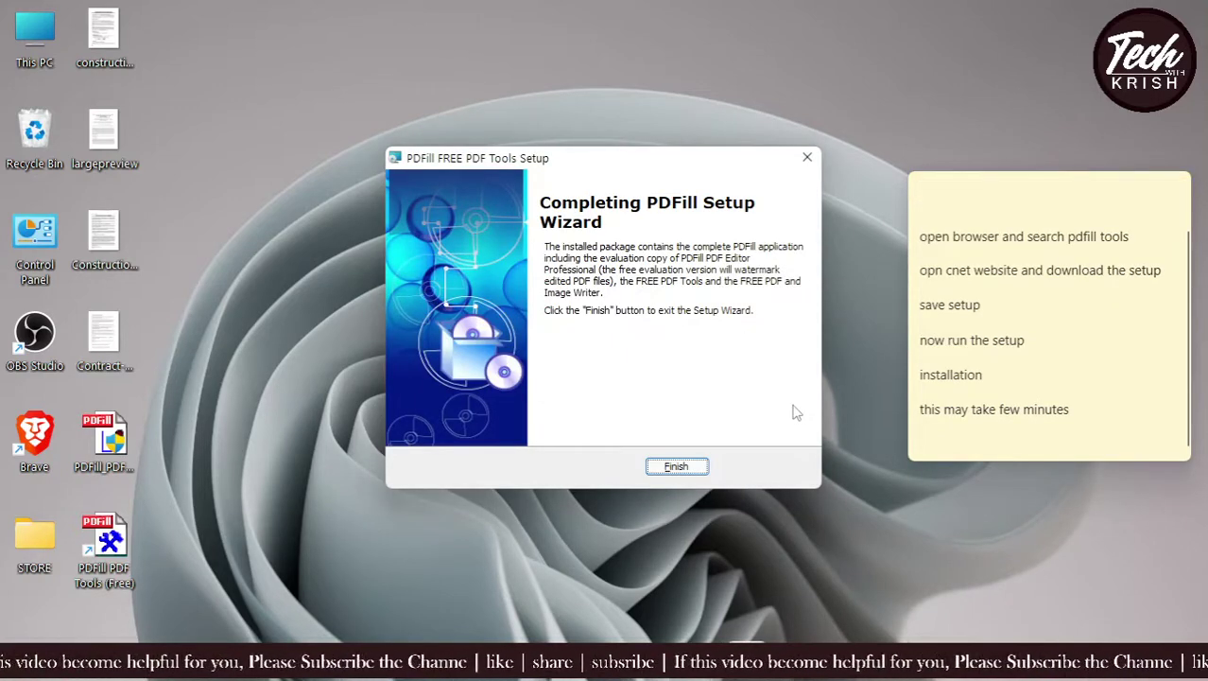
- Finish the setup wizard and add the lines "here setup is installed" and "open setup and lets check it" to the sticky note
{"action": "left_click", "coordinate": [667, 464]}
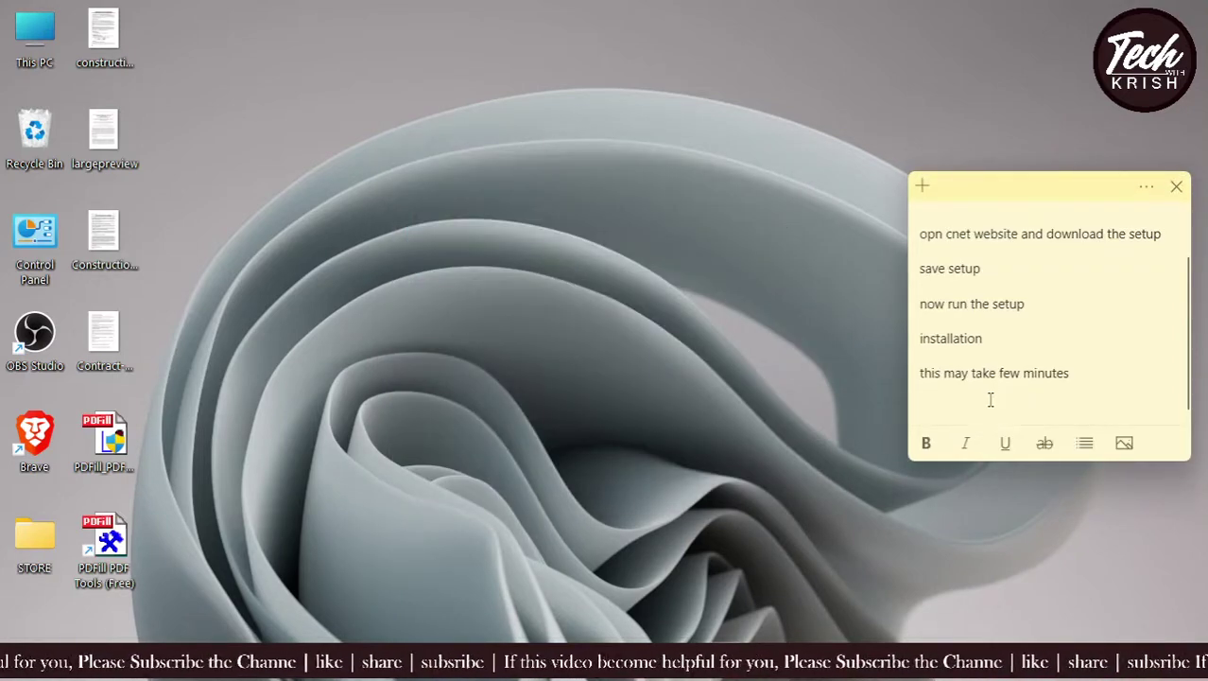
{"action": "key", "text": "Return"}
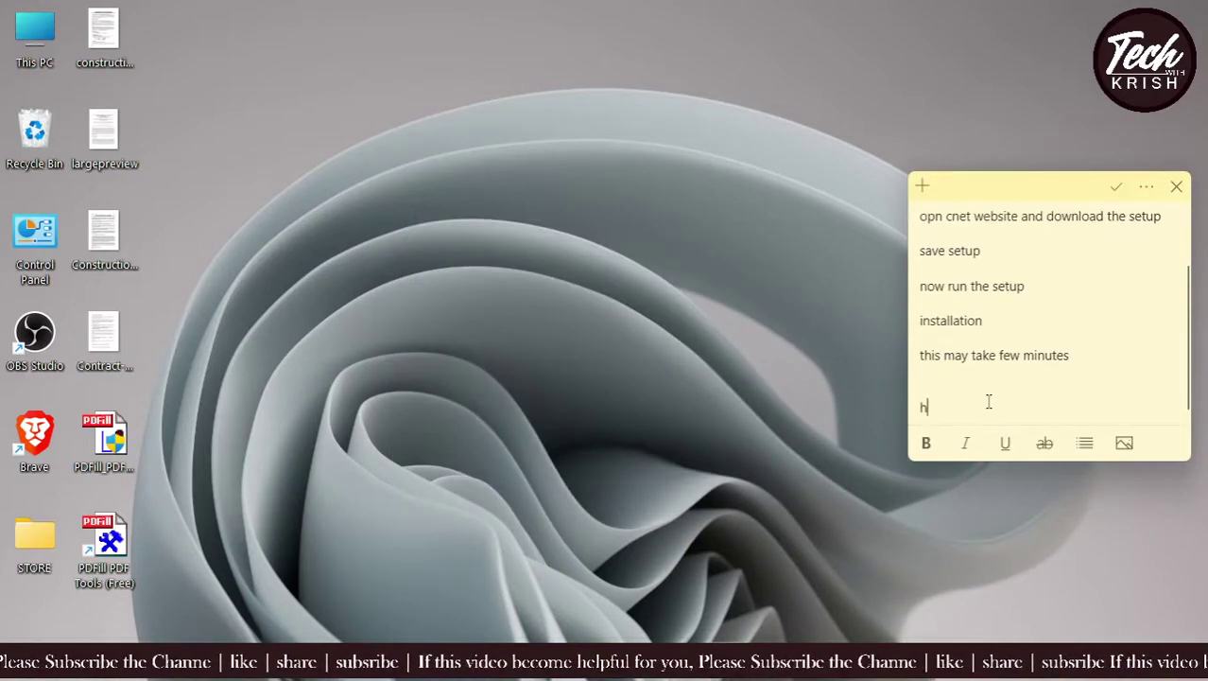
{"action": "type", "text": "here setup is installed"}
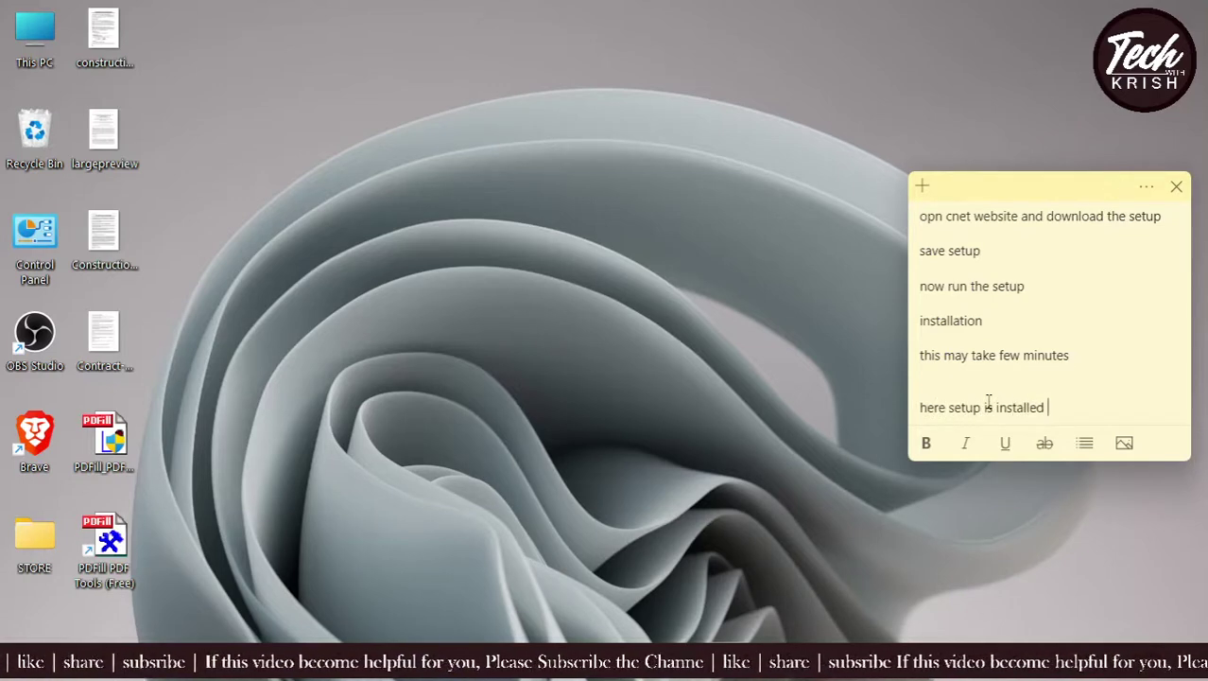
{"action": "key", "text": "Return"}
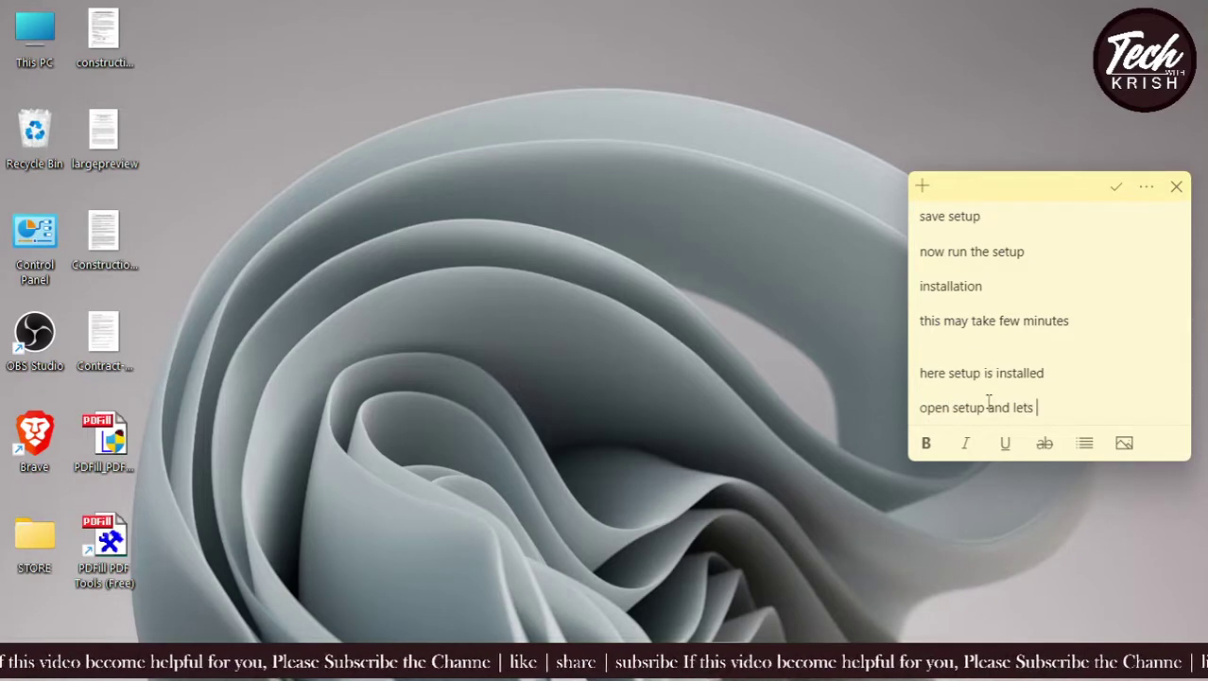
{"action": "type", "text": "open setup and lets check it"}
{"action": "key", "text": "Return"}
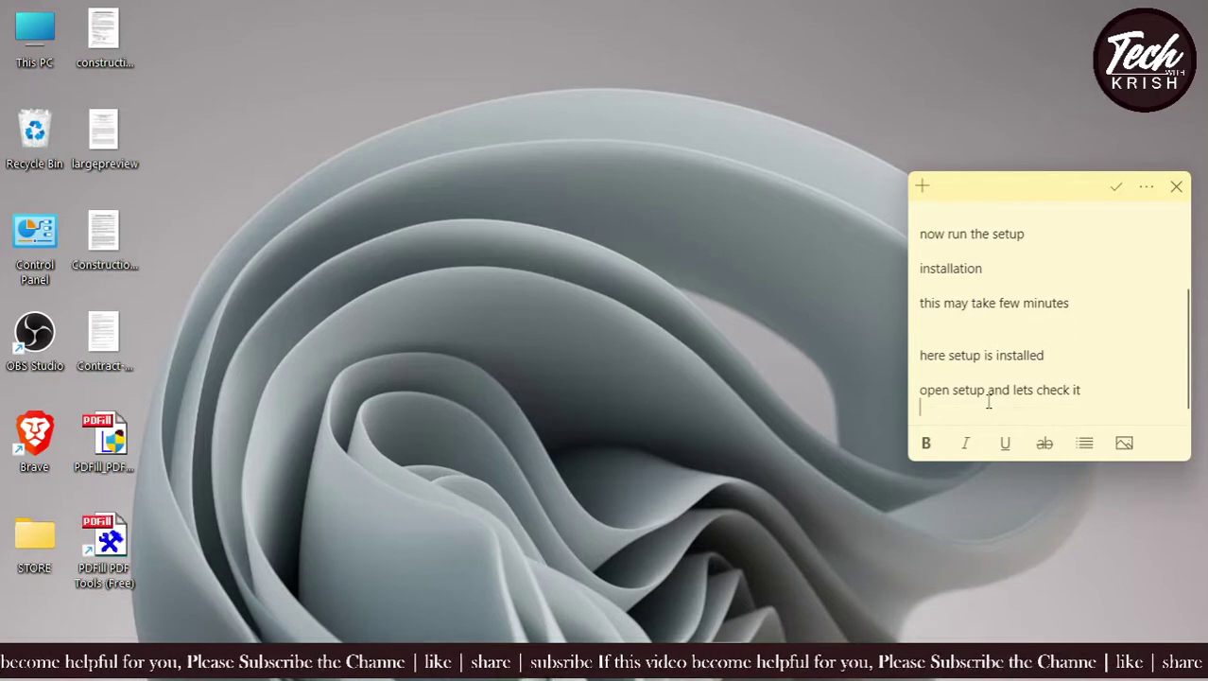
- Launch PDFill PDF Tools (Free) from the desktop and add the line "here we try" to the sticky note
{"action": "double_click", "coordinate": [98, 525]}
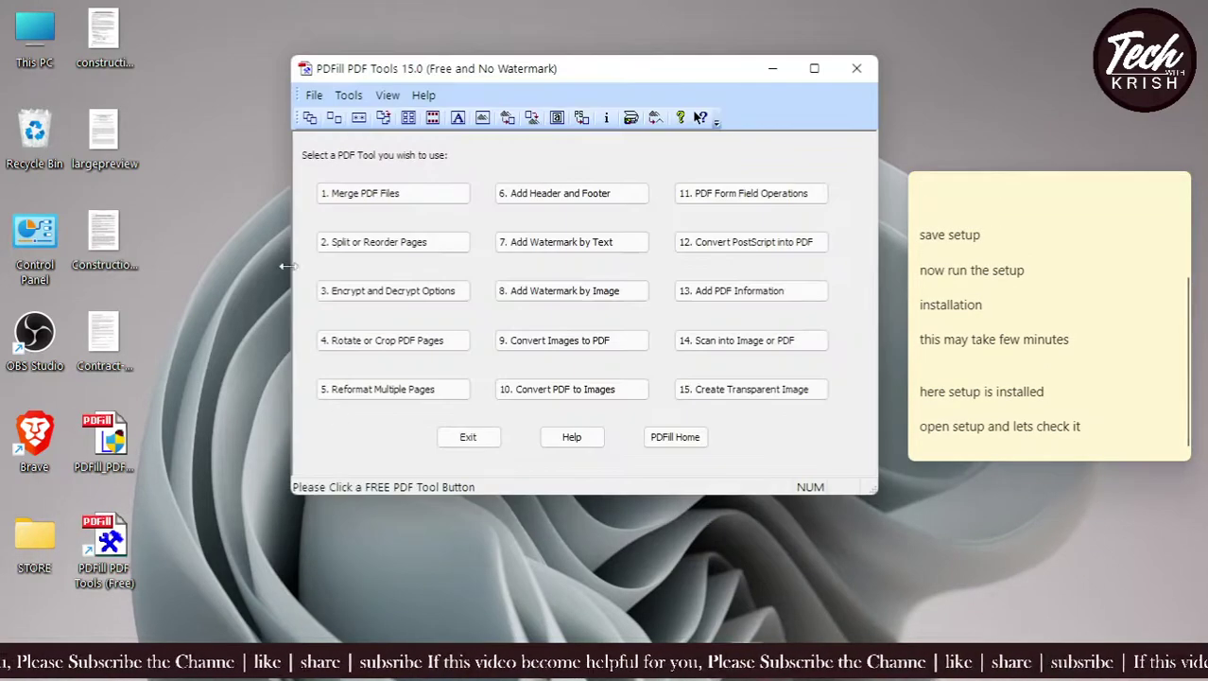
{"action": "left_click_drag", "start_coordinate": [521, 72], "coordinate": [495, 59]}
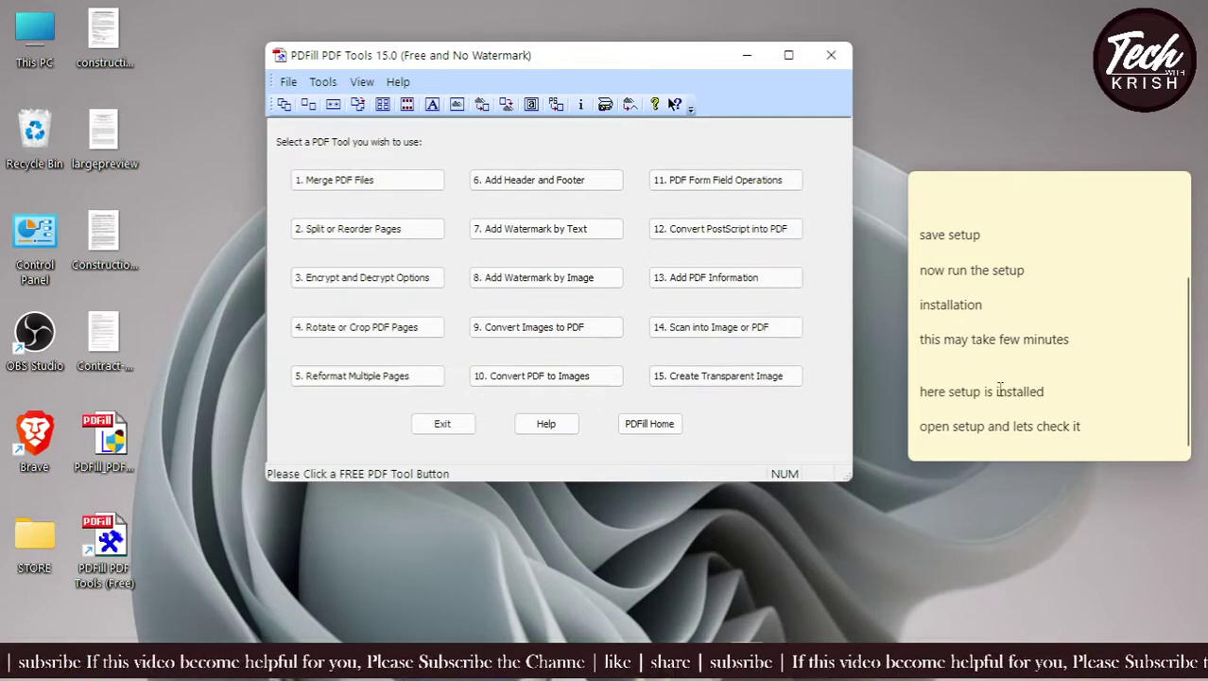
{"action": "left_click", "coordinate": [1091, 452]}
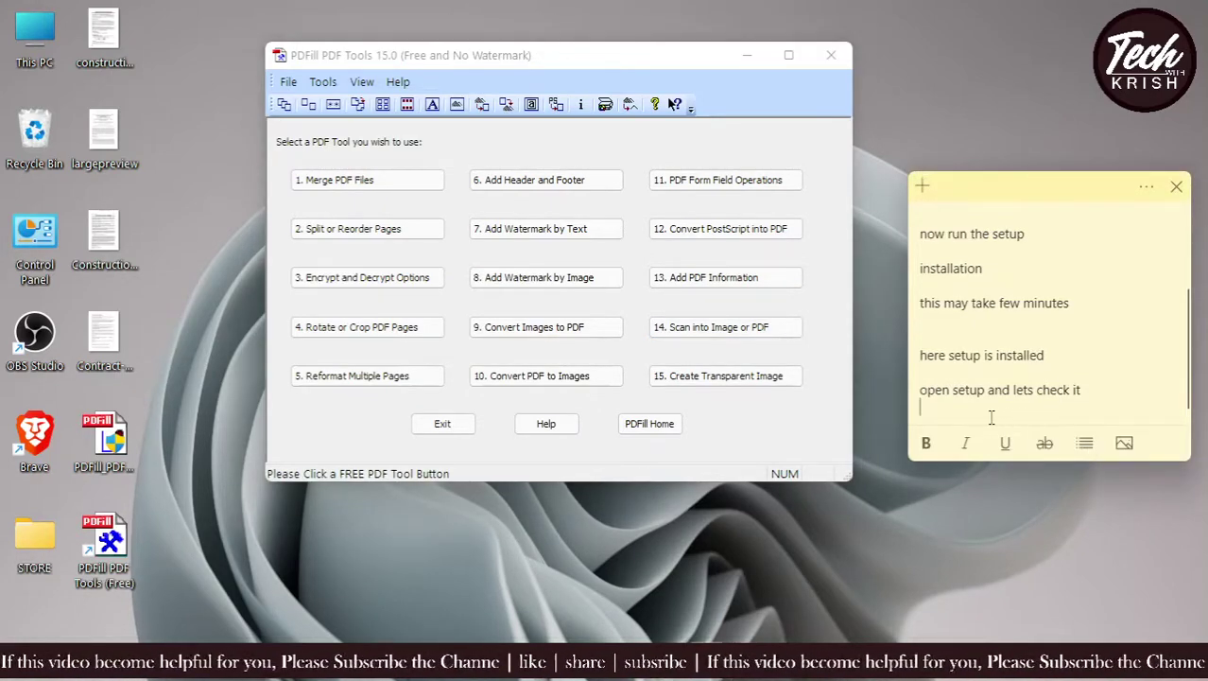
{"action": "key", "text": "Return"}
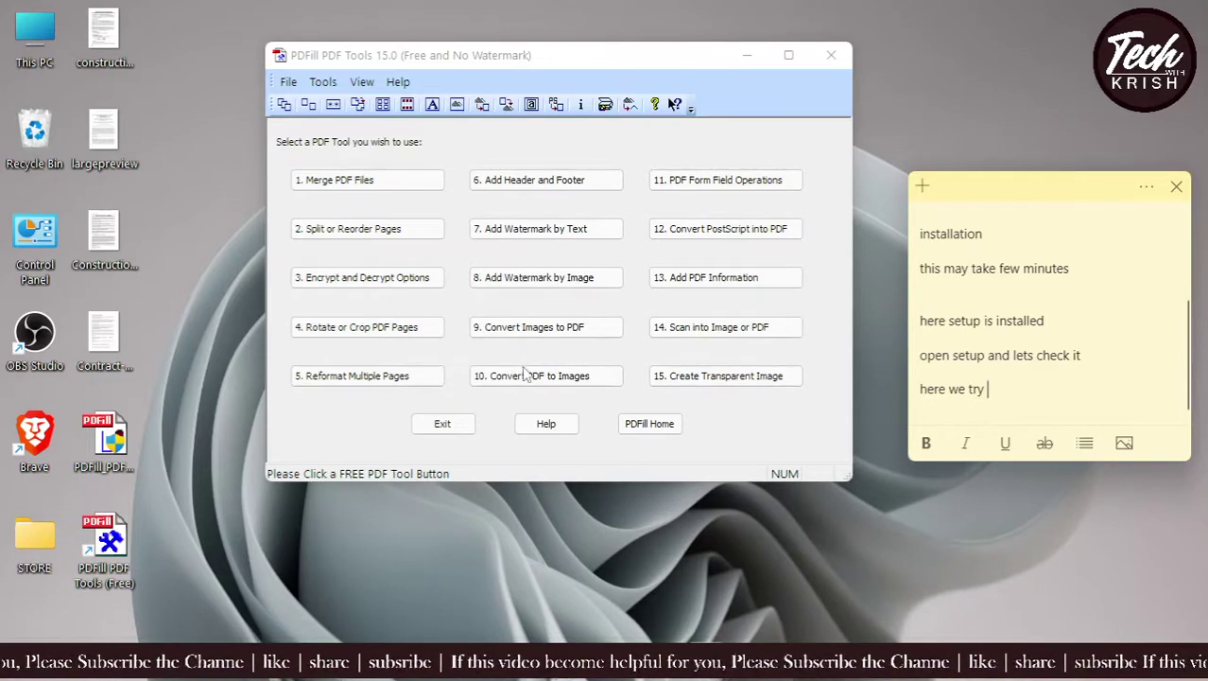
- Open the Convert Images to PDF tool and add the line "choose file" to the sticky note
{"action": "left_click", "coordinate": [532, 343]}
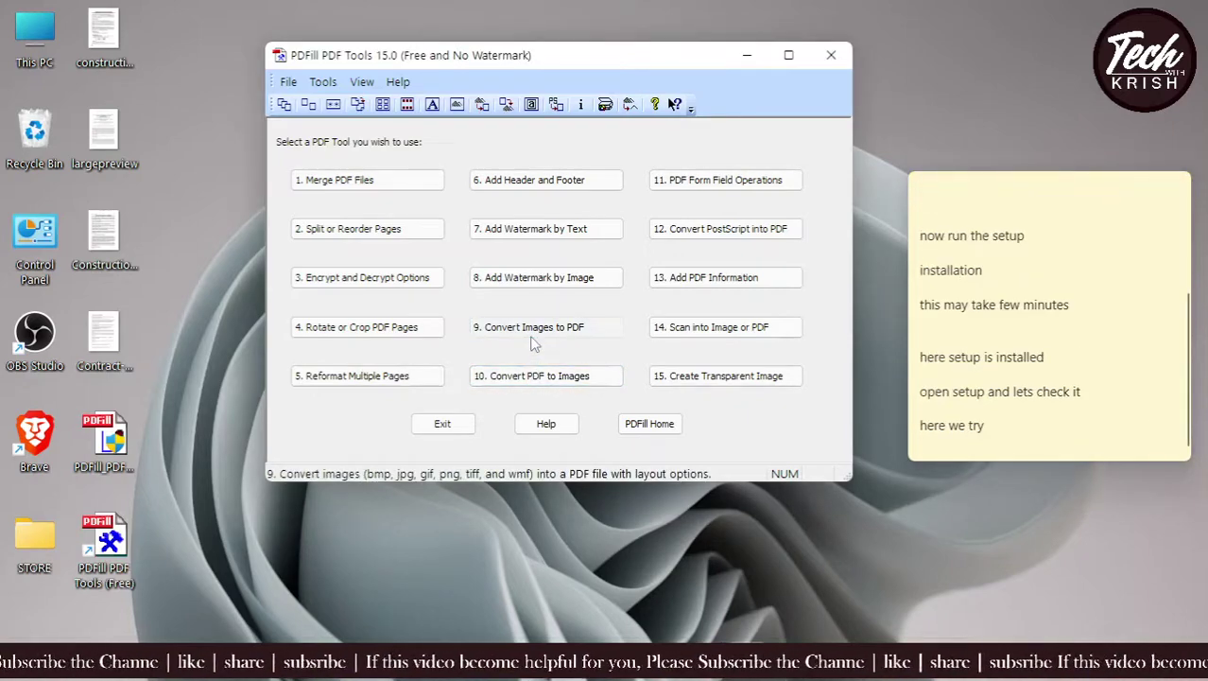
{"action": "left_click", "coordinate": [532, 343]}
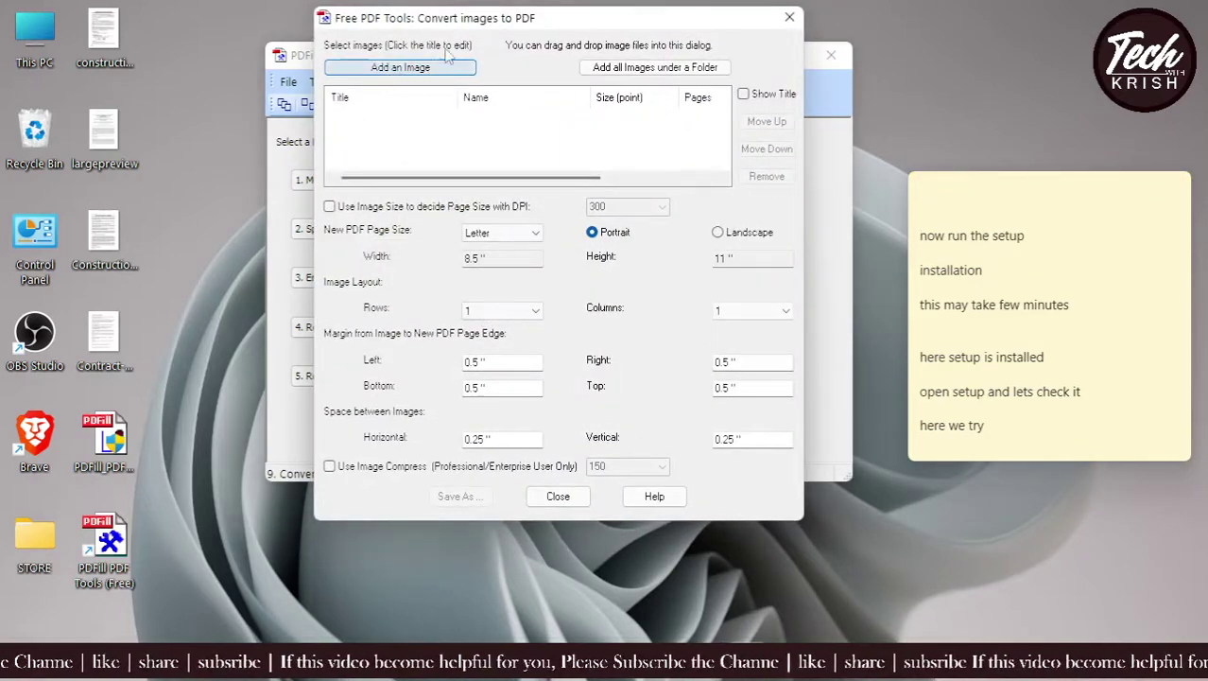
{"action": "left_click", "coordinate": [981, 417]}
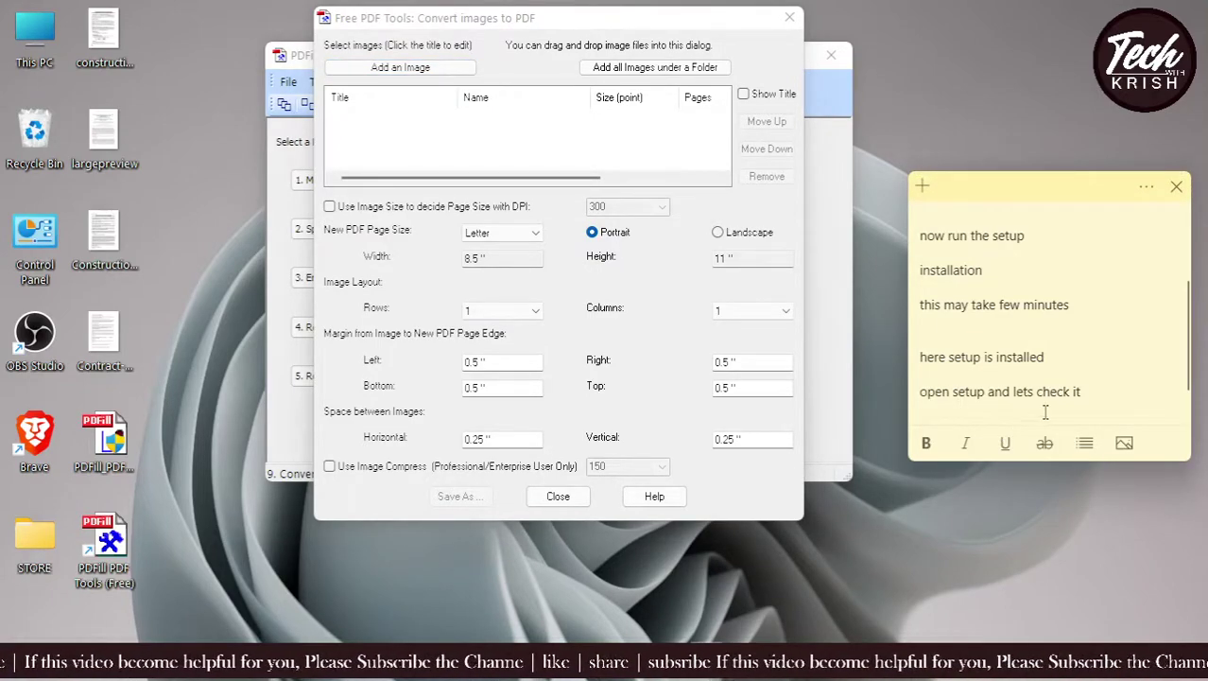
{"action": "key", "text": "Return"}
{"action": "type", "text": "here we try"}
{"action": "key", "text": "Return"}
{"action": "key", "text": "Return"}
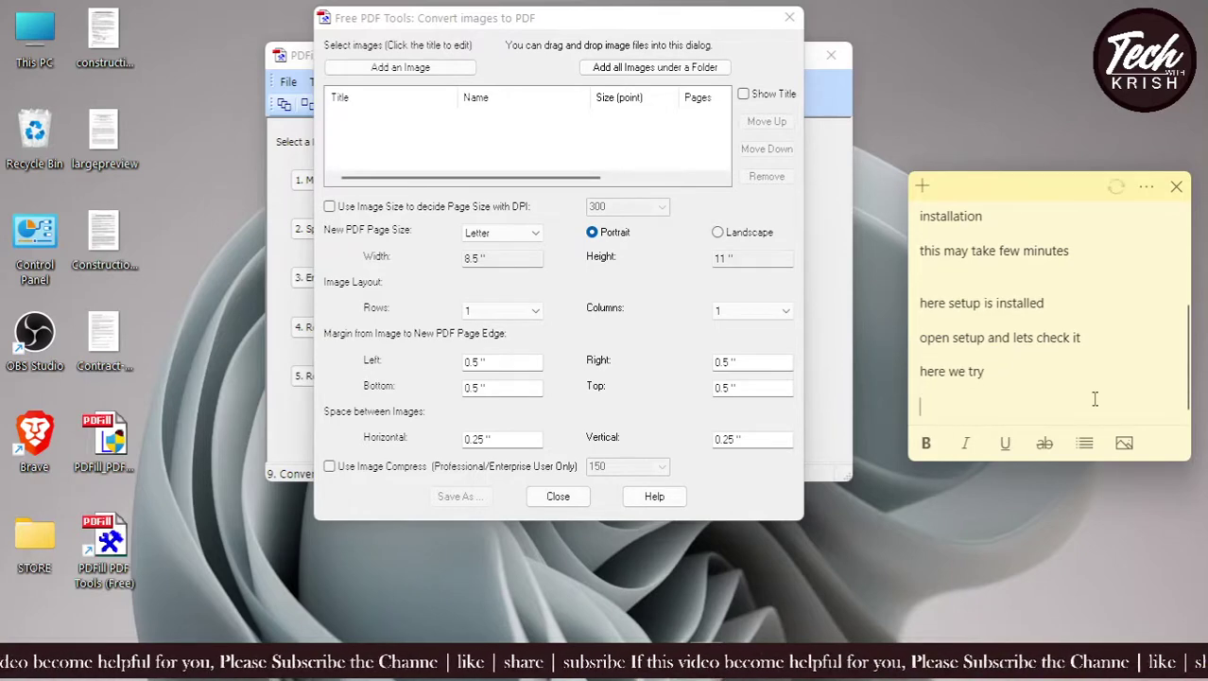
{"action": "type", "text": "choos"}
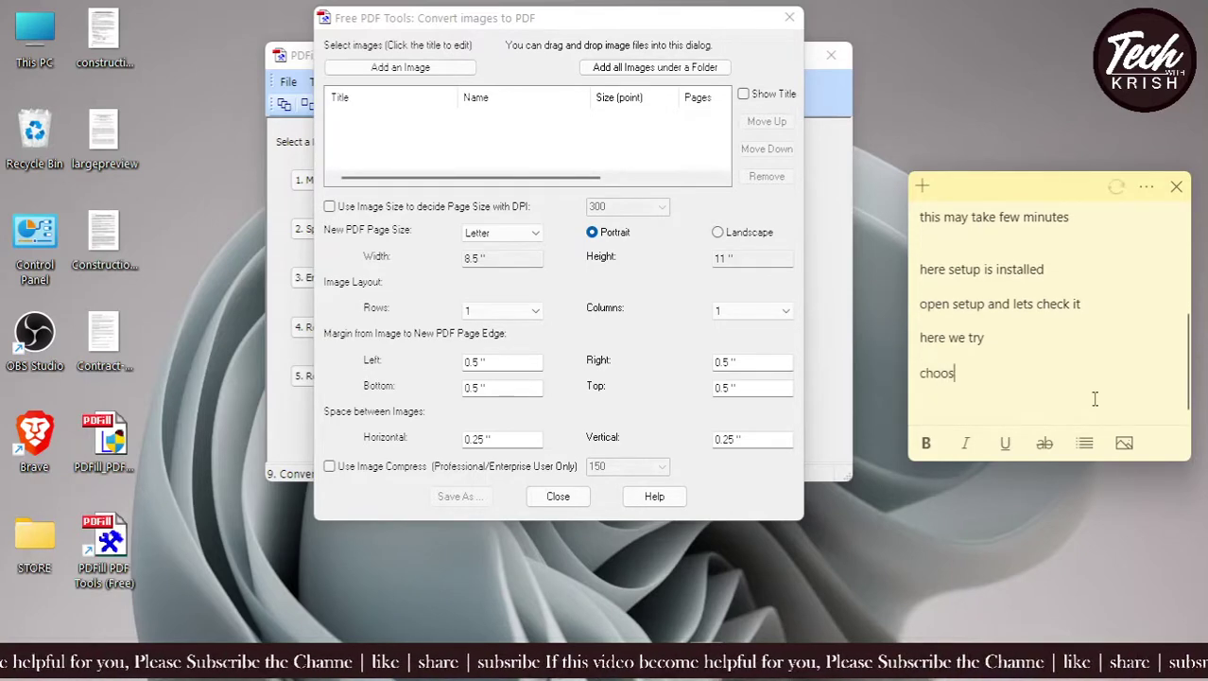
{"action": "type", "text": "e file"}
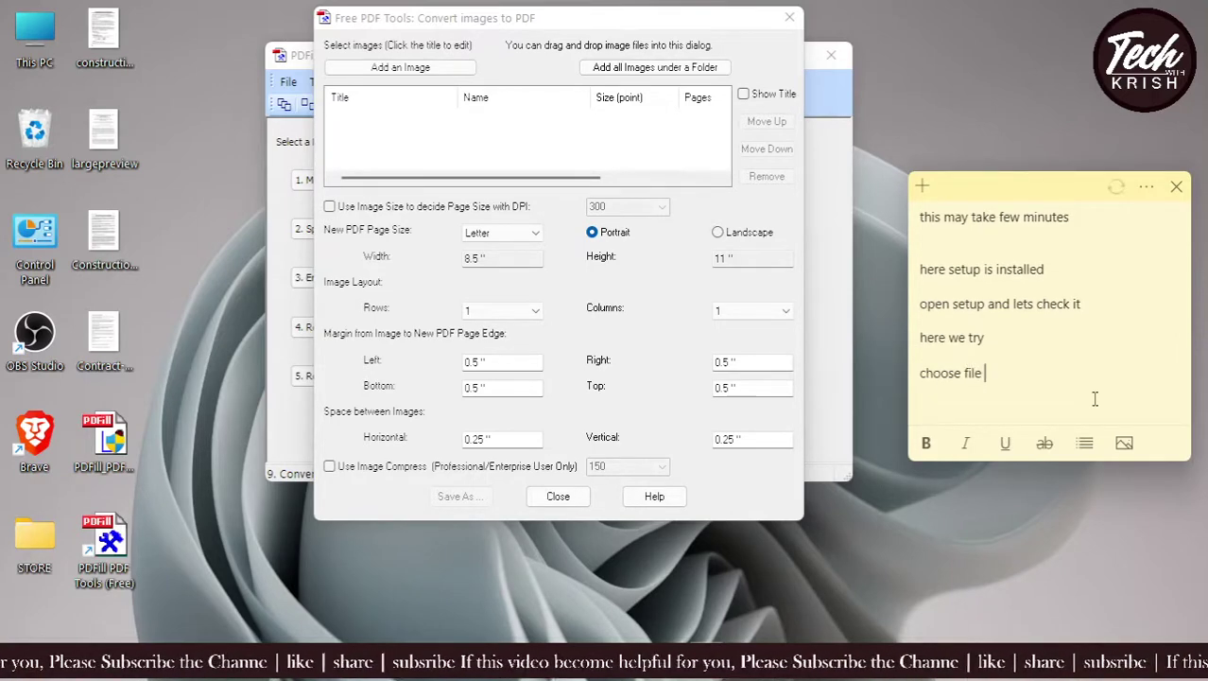
- Add the images Contract-Template-01 and largepreview from the Desktop to the conversion list
{"action": "left_click", "coordinate": [382, 72]}
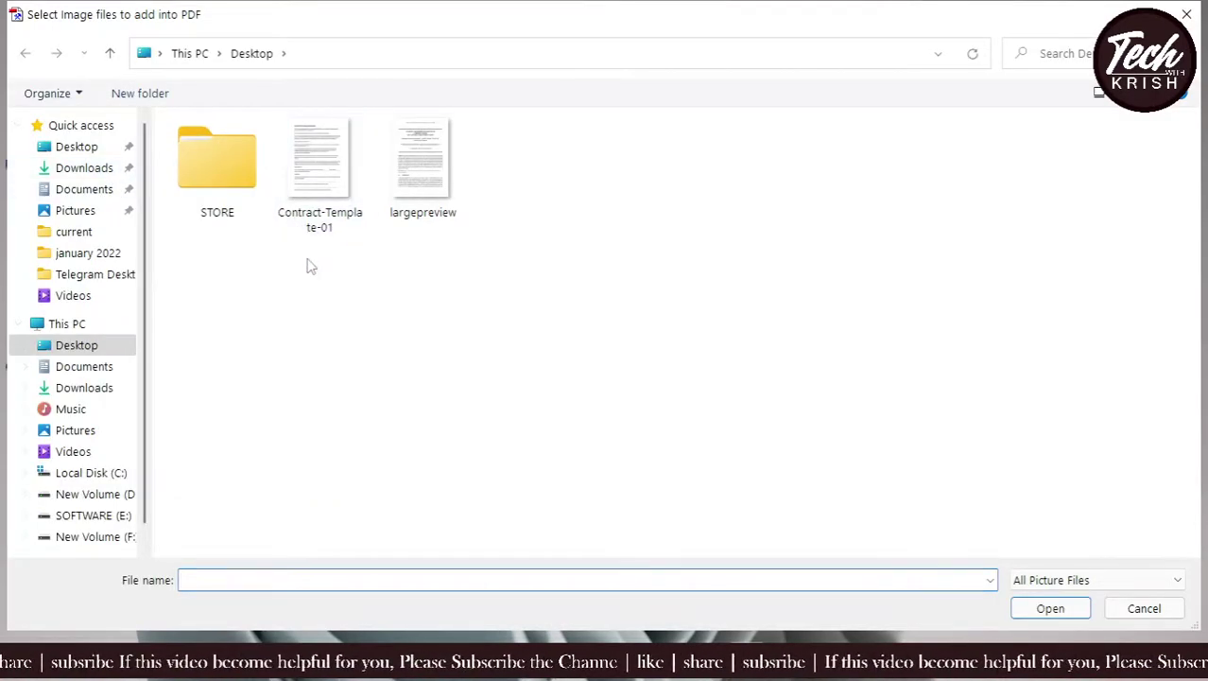
{"action": "left_click_drag", "start_coordinate": [307, 263], "coordinate": [421, 186]}
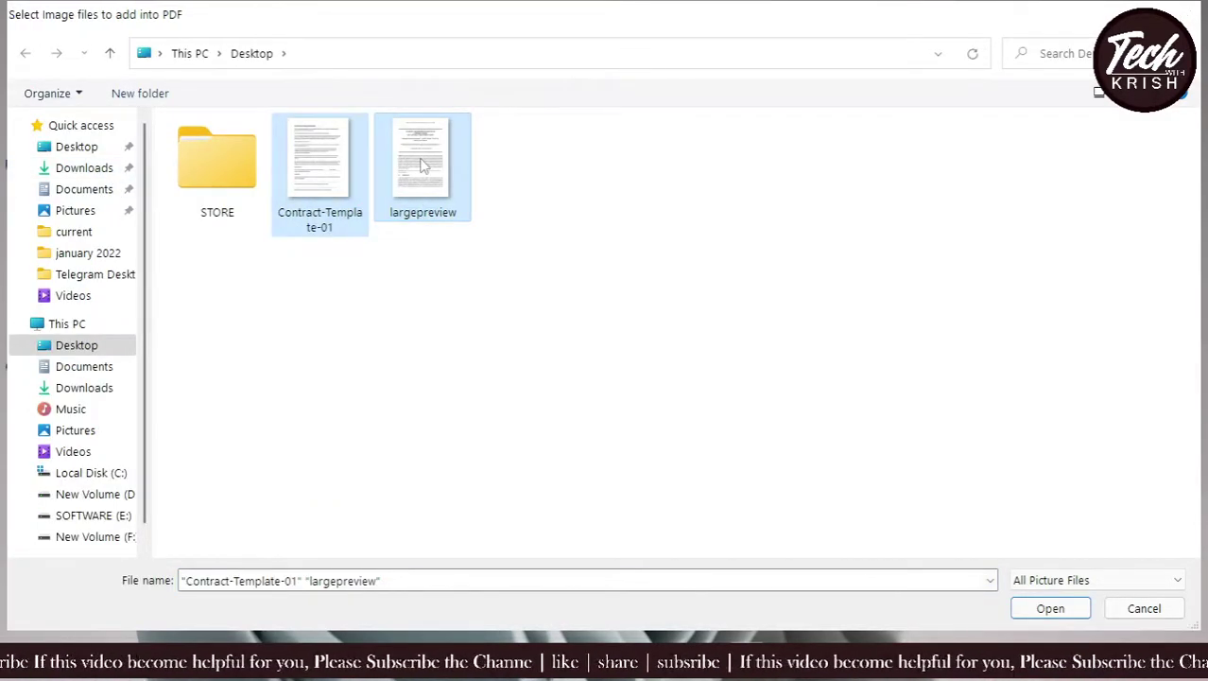
{"action": "key", "text": "Return"}
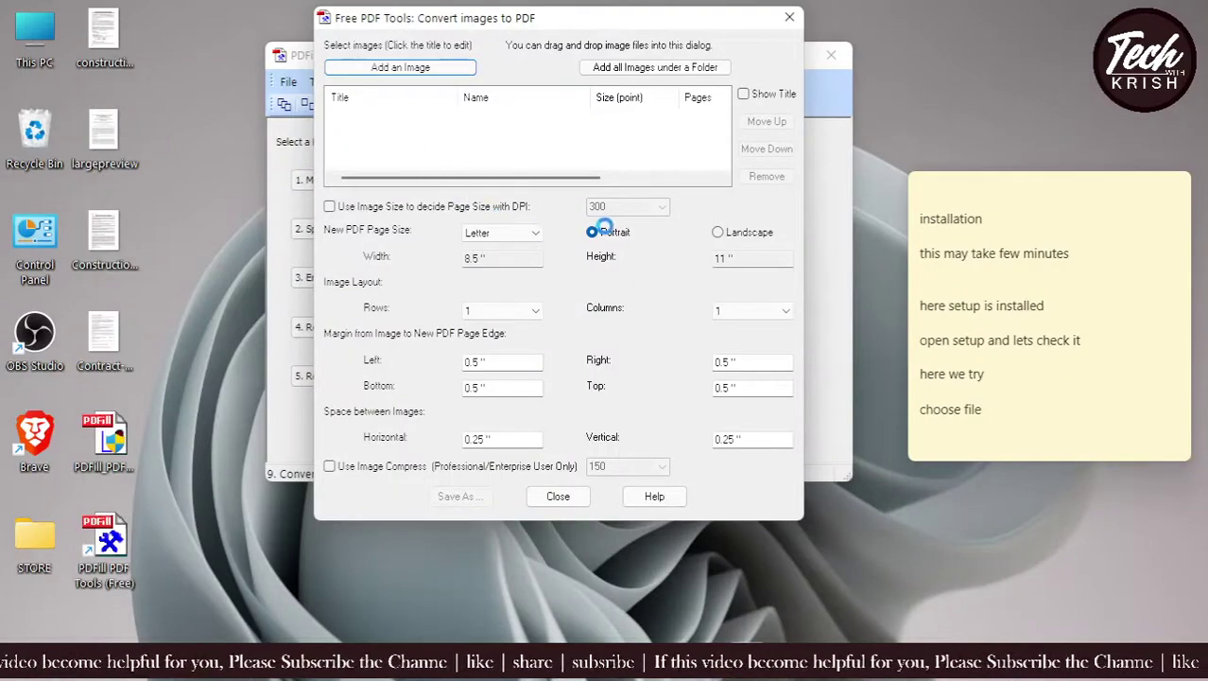
- Add the line "i m going to merge both files in pdf format" to the sticky note
{"action": "left_click", "coordinate": [1020, 423]}
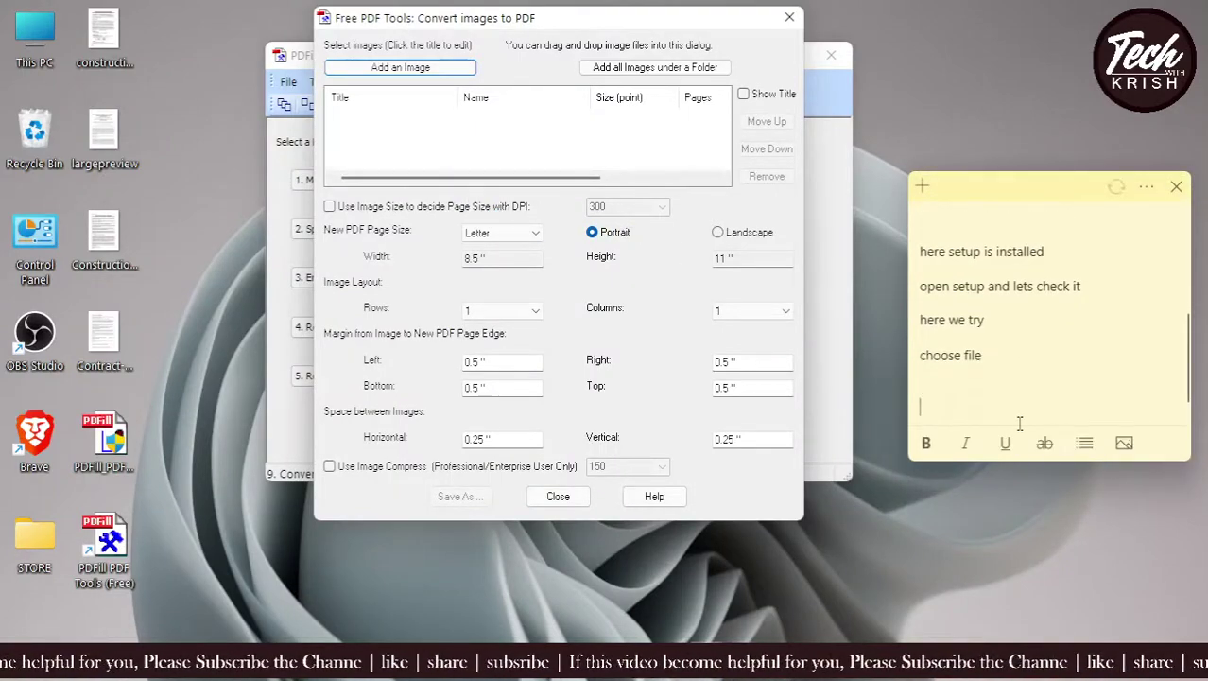
{"action": "type", "text": "ia"}
{"action": "key", "text": "BackSpace"}
{"action": "key", "text": "BackSpace"}
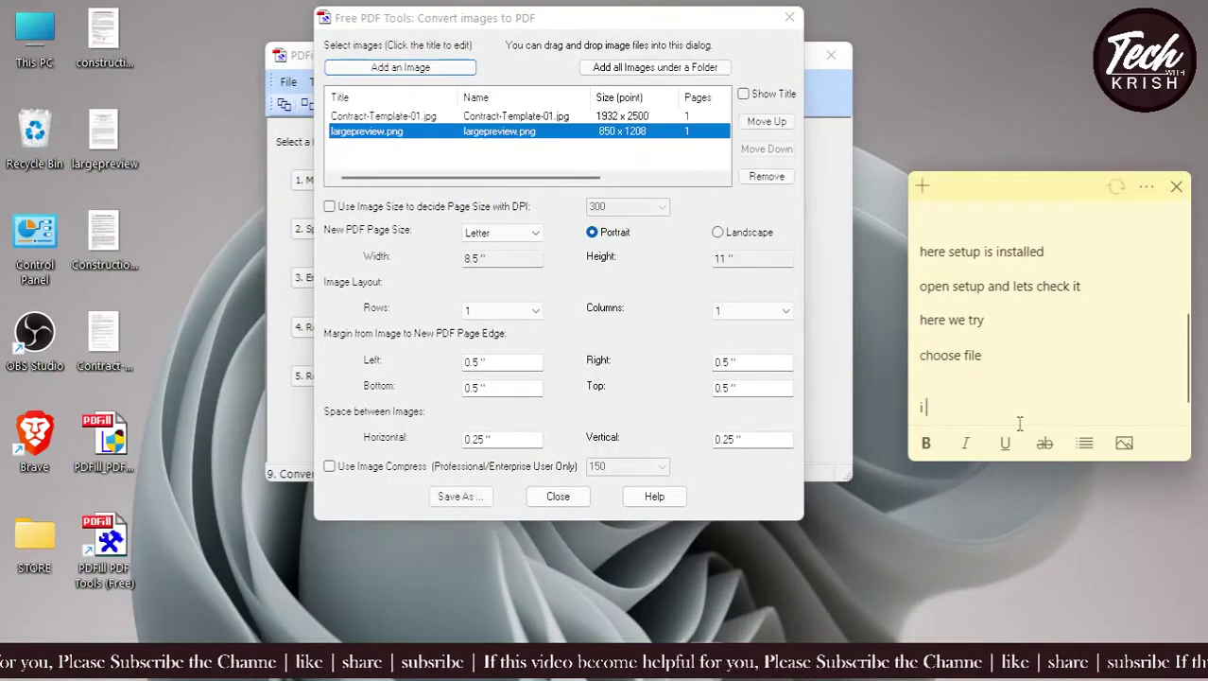
{"action": "type", "text": "m going to merge b"}
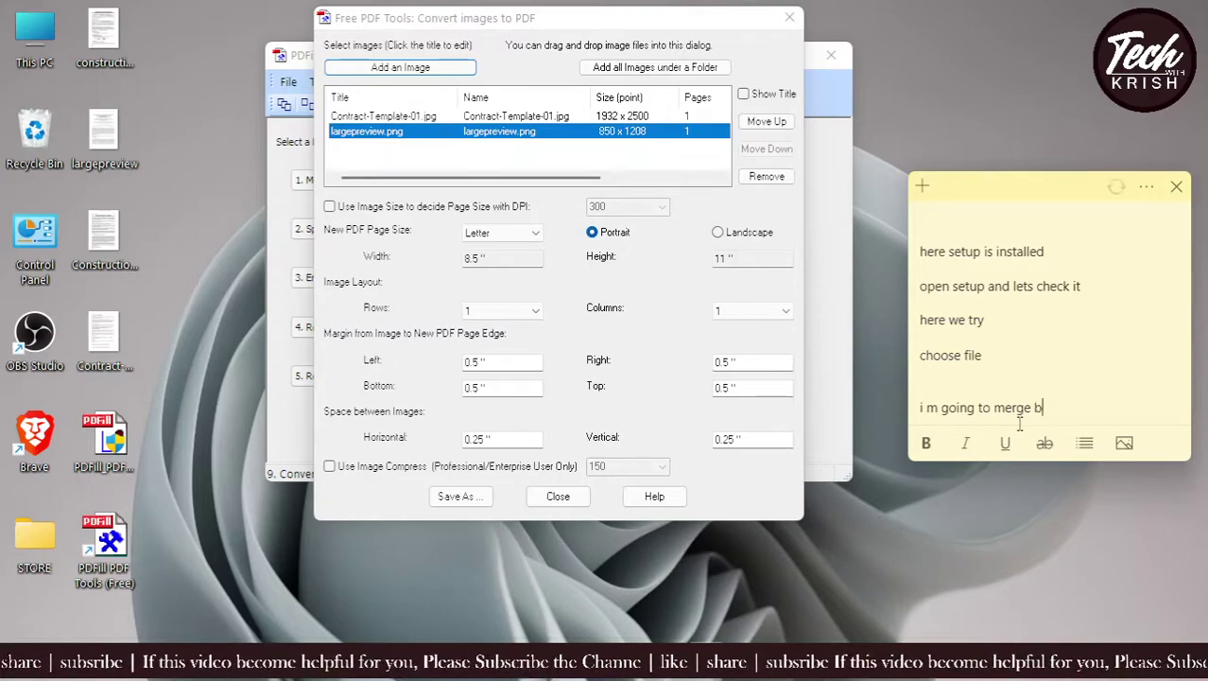
{"action": "type", "text": "oth files in j"}
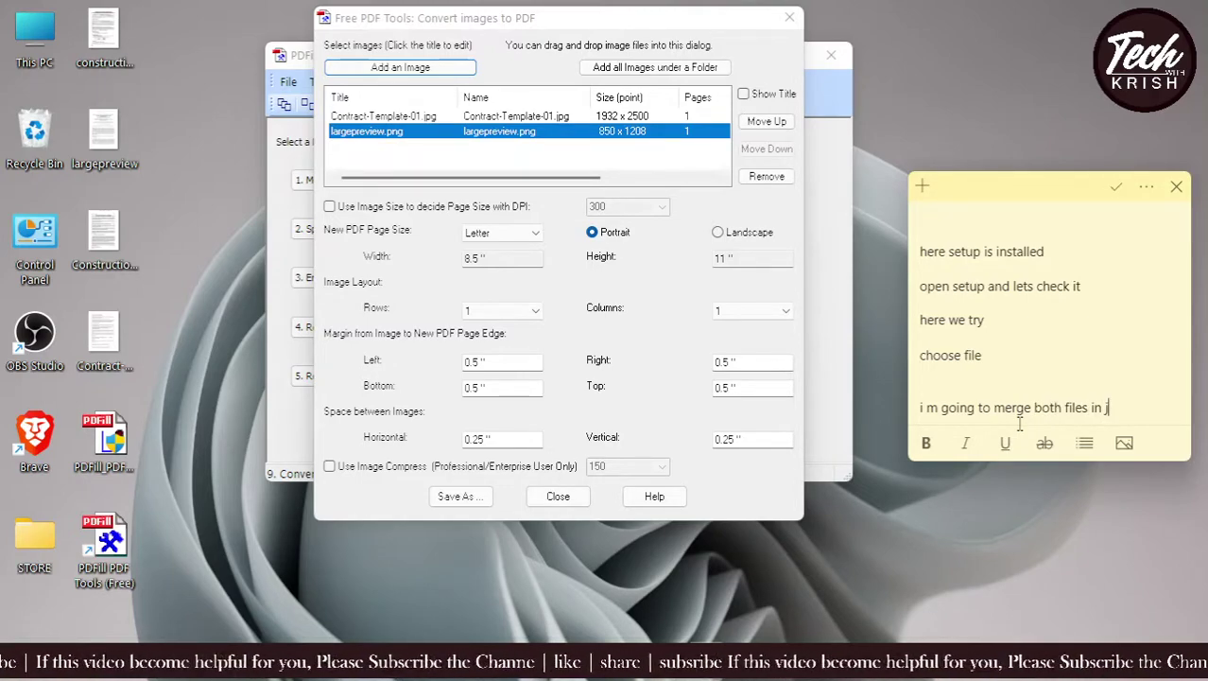
{"action": "key", "text": "BackSpace"}
{"action": "type", "text": "pdf format"}
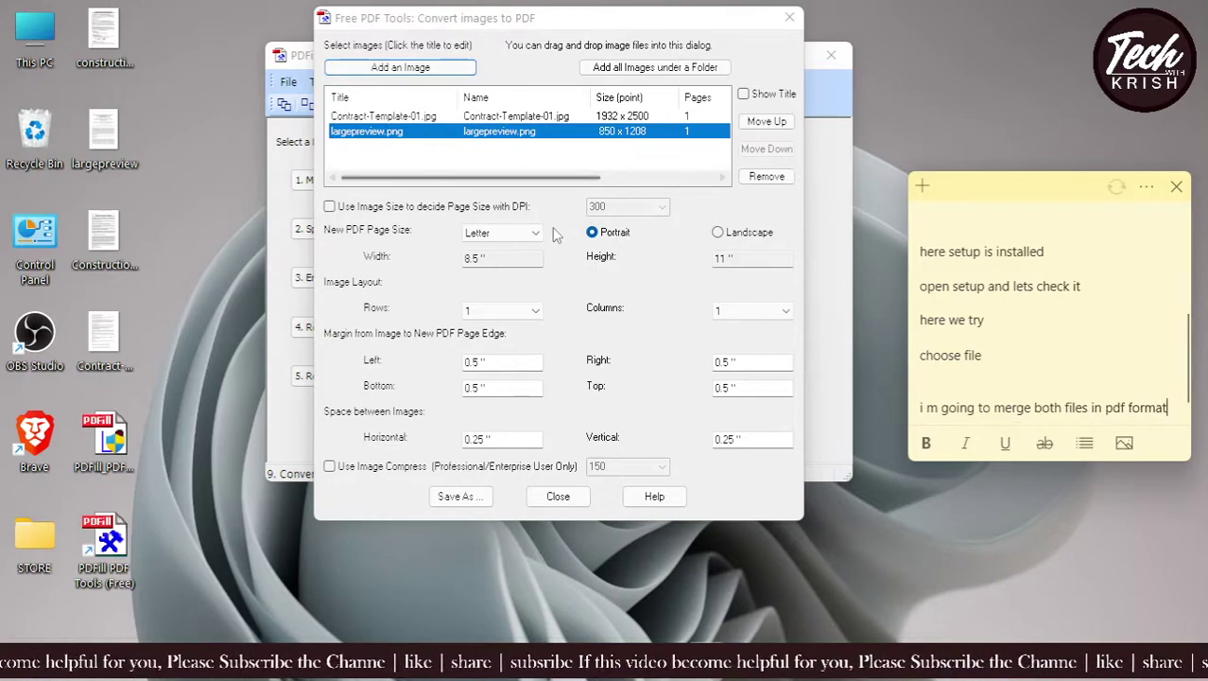
- Set the new PDF page size to A4 and save the combined images on the Desktop as "final file"
{"action": "left_click", "coordinate": [532, 236]}
{"action": "left_click", "coordinate": [497, 282]}
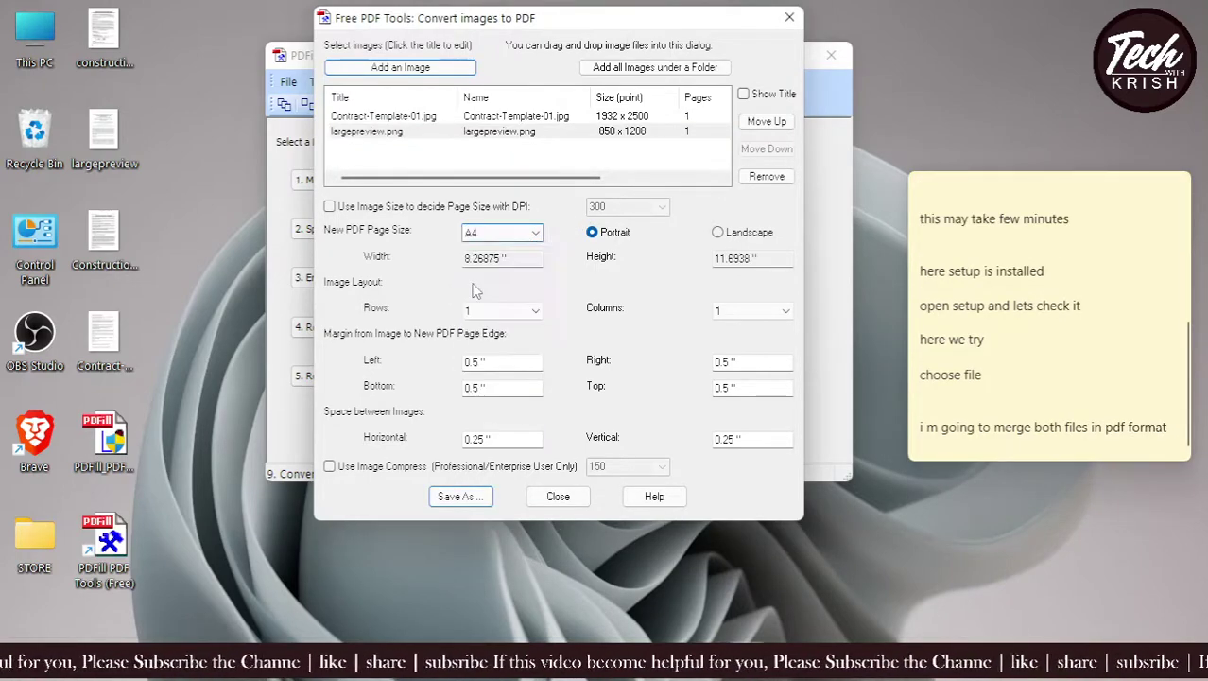
{"action": "left_click", "coordinate": [475, 506]}
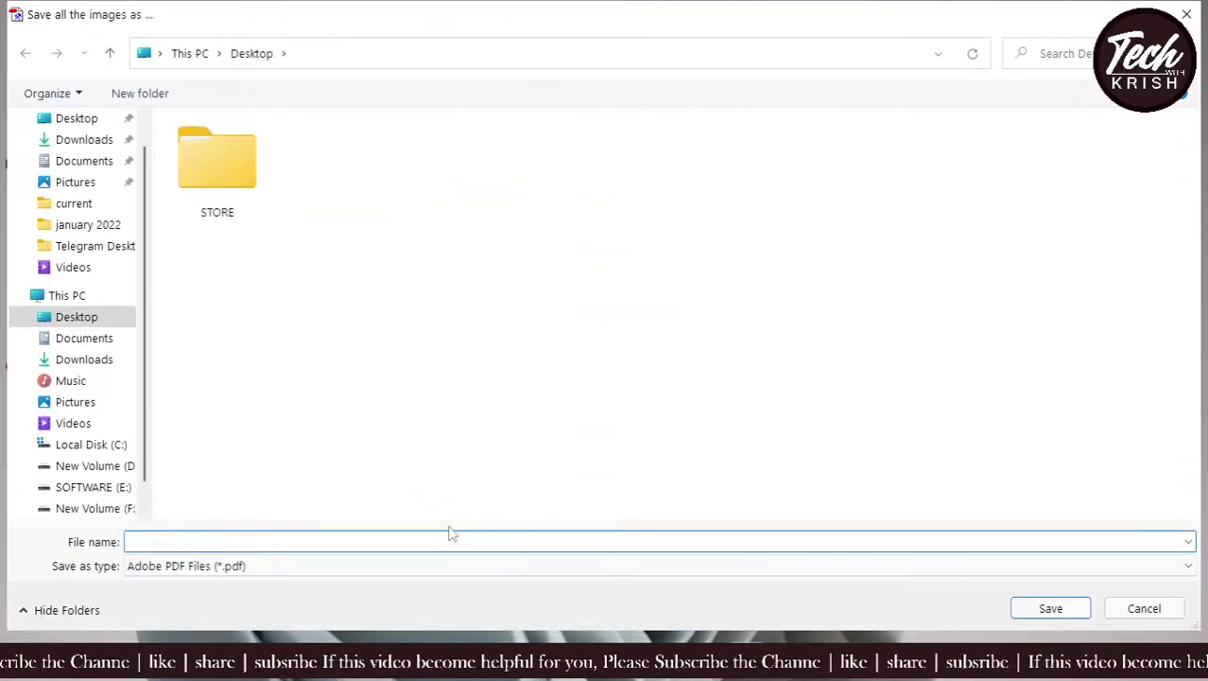
{"action": "type", "text": "final file"}
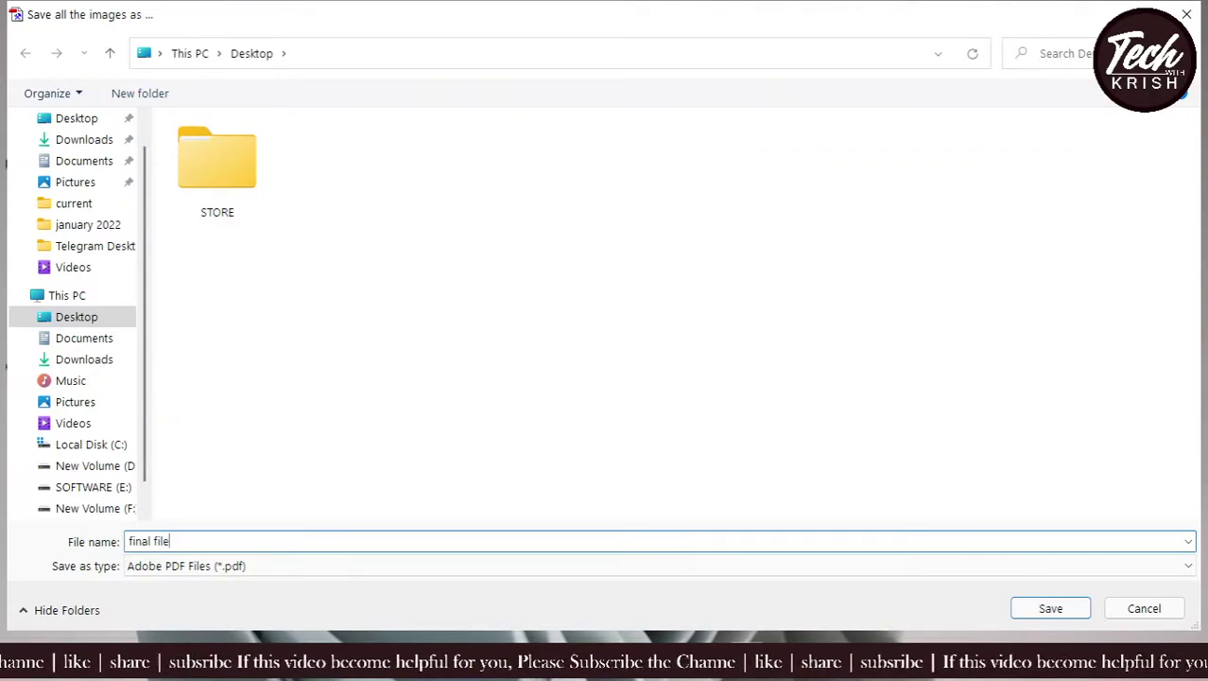
{"action": "left_click", "coordinate": [1041, 613]}
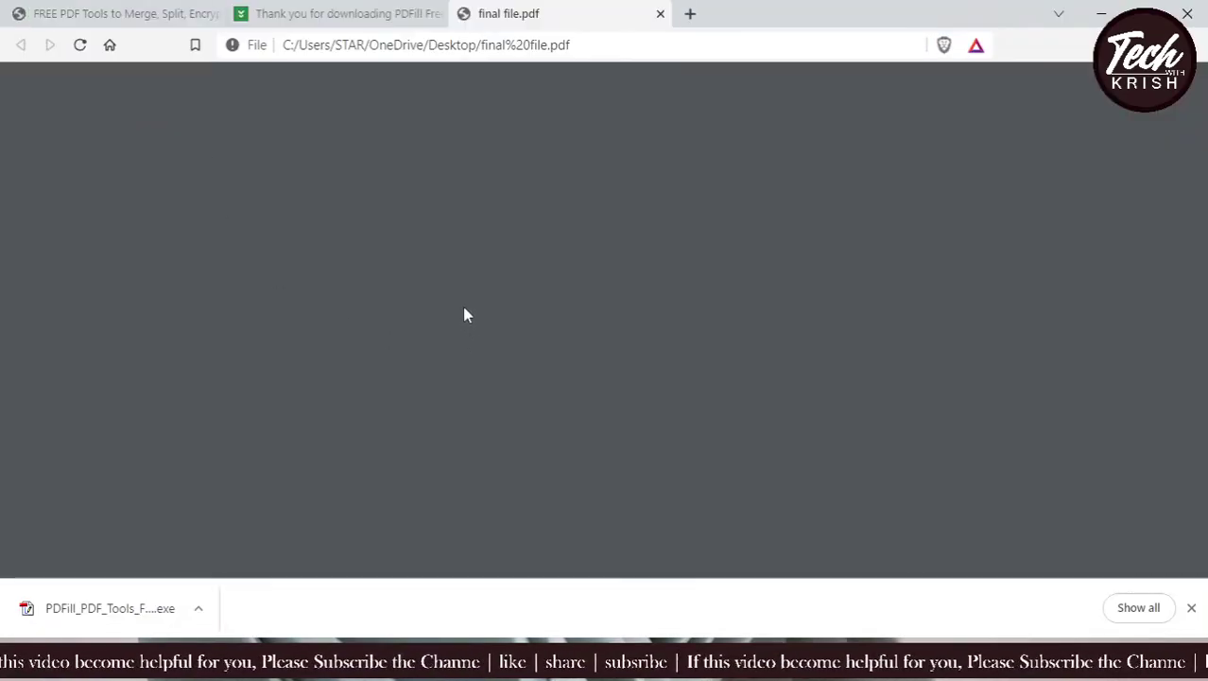
- Look through the pages of final file.pdf in the browser and minimize the browser window
{"action": "scroll", "coordinate": [465, 315], "scroll_direction": "down", "scroll_amount": 12}
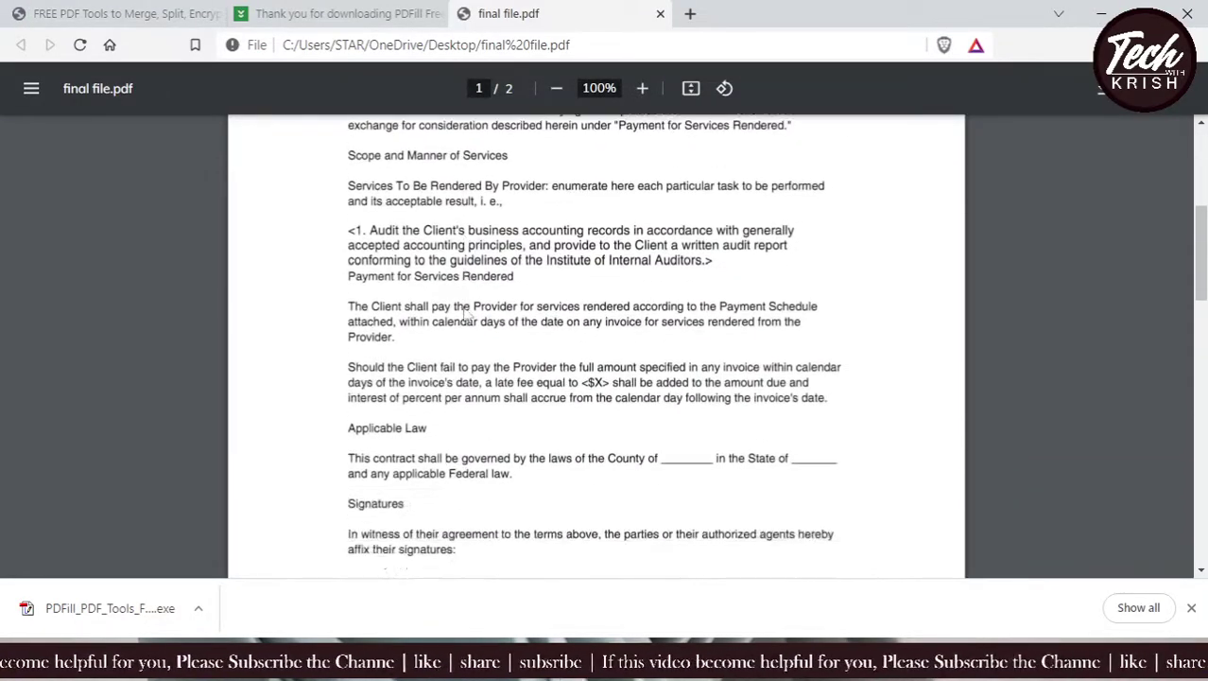
{"action": "scroll", "coordinate": [465, 317], "scroll_direction": "up", "scroll_amount": 15}
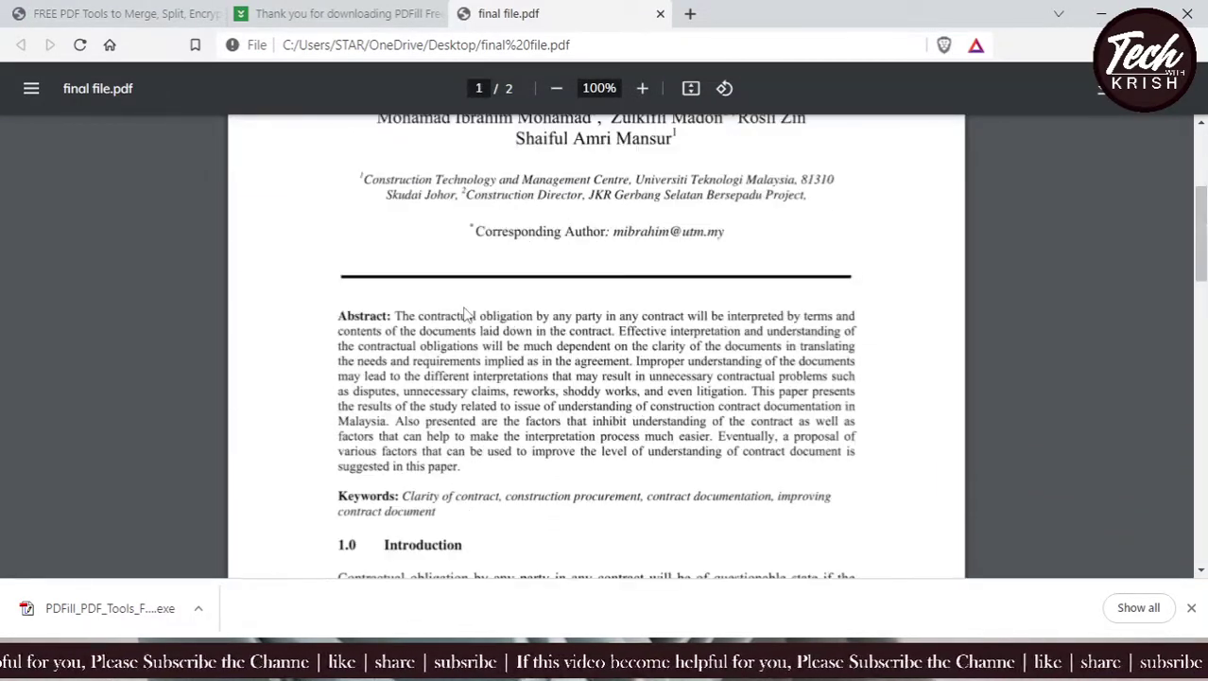
{"action": "left_click", "coordinate": [1097, 11]}
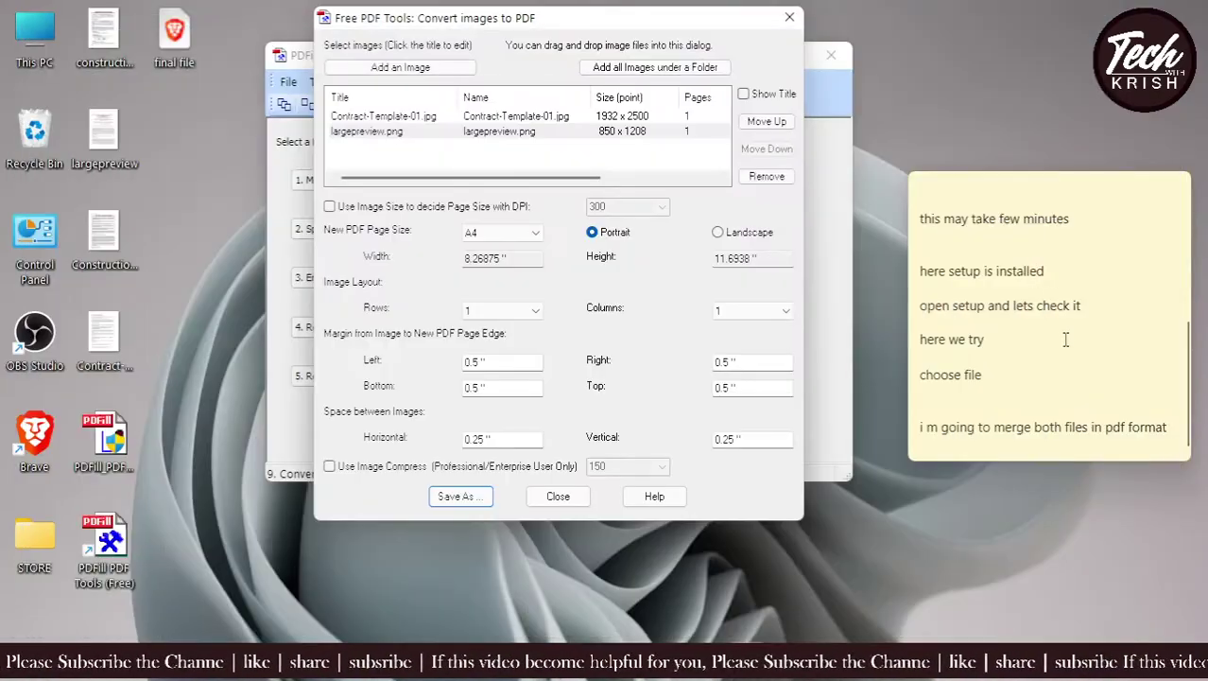
- Close the image conversion dialog and add the line "files merged" at the end of the sticky note
{"action": "left_click", "coordinate": [1065, 338]}
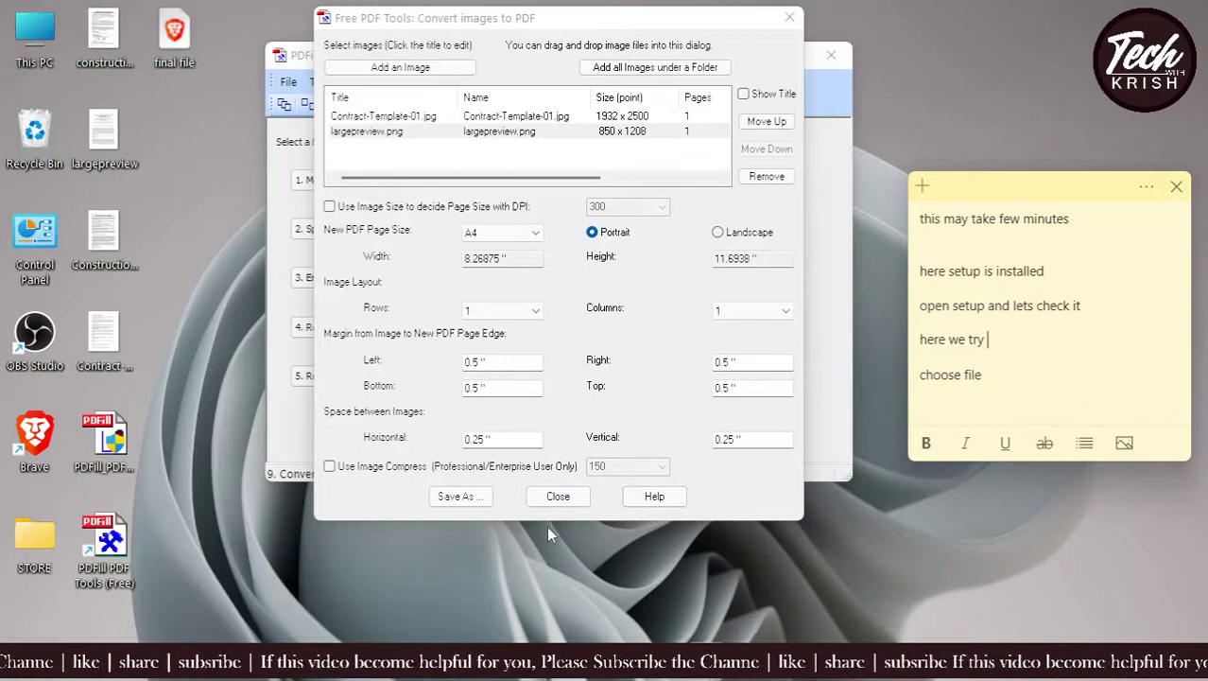
{"action": "left_click", "coordinate": [556, 496]}
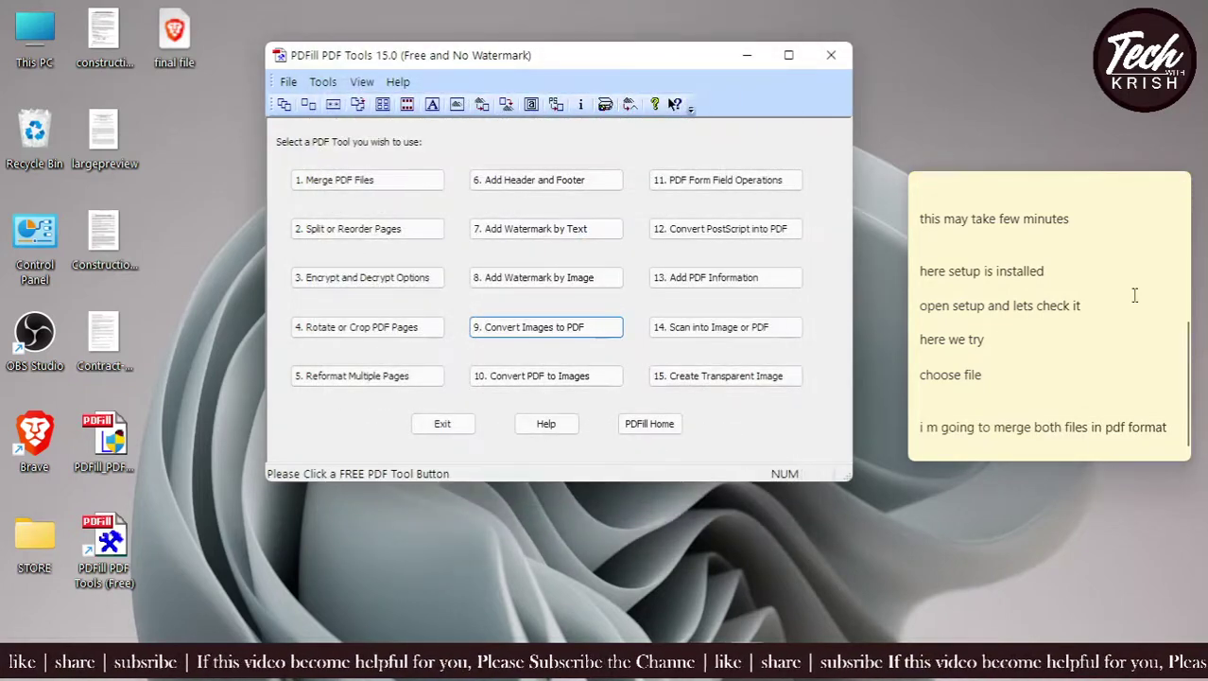
{"action": "left_click", "coordinate": [1135, 296]}
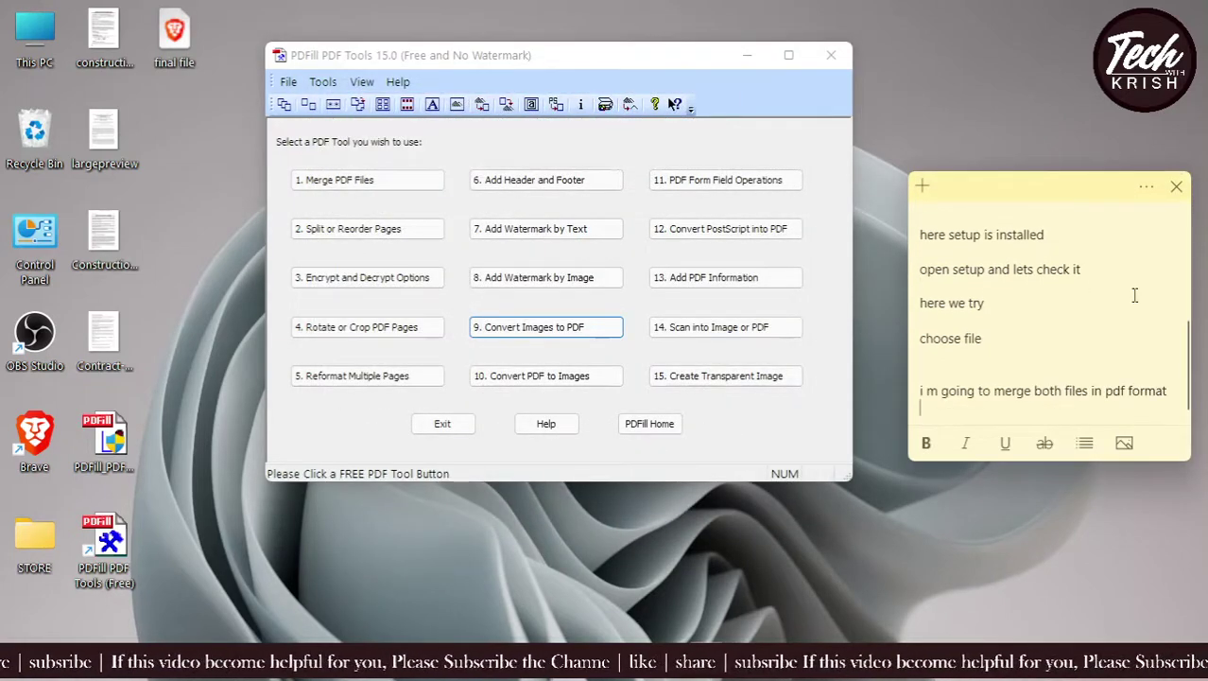
{"action": "key", "text": "Return"}
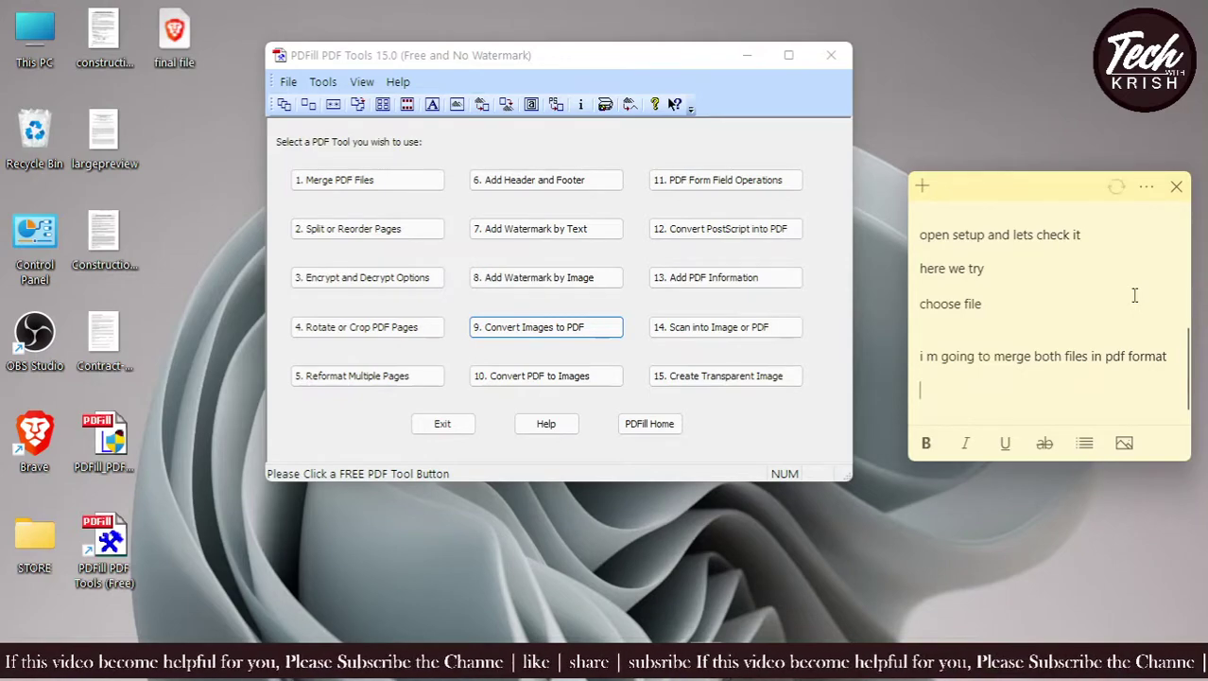
{"action": "type", "text": "fi"}
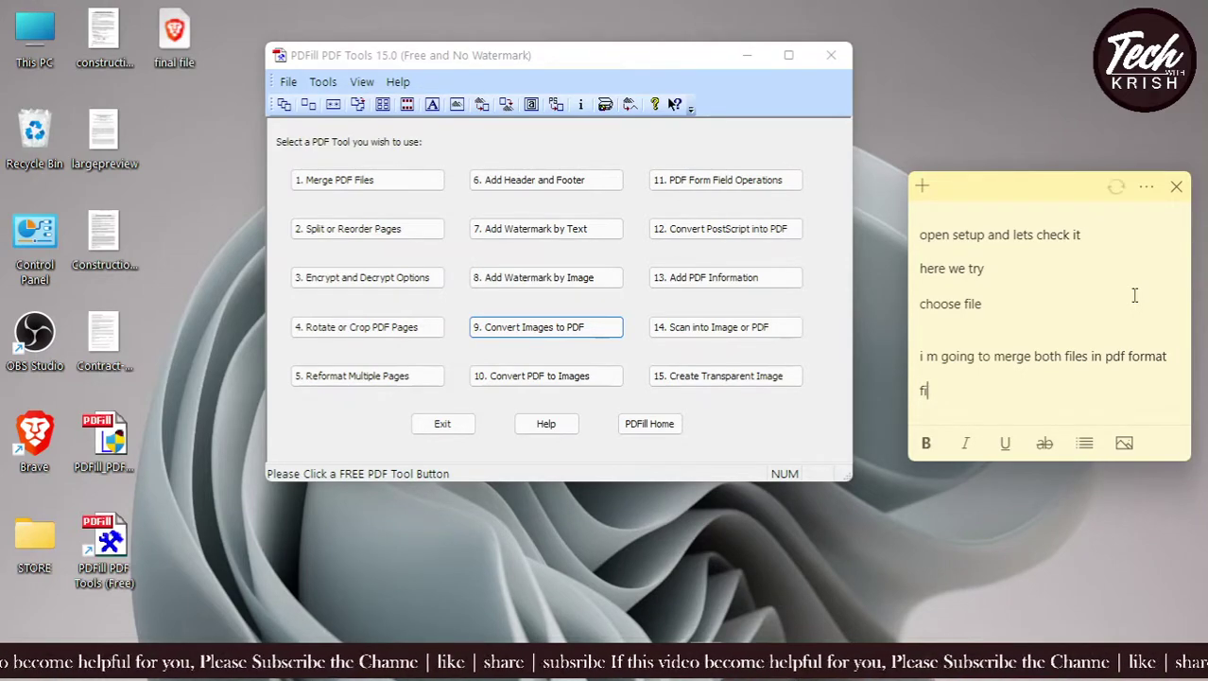
{"action": "type", "text": "le"}
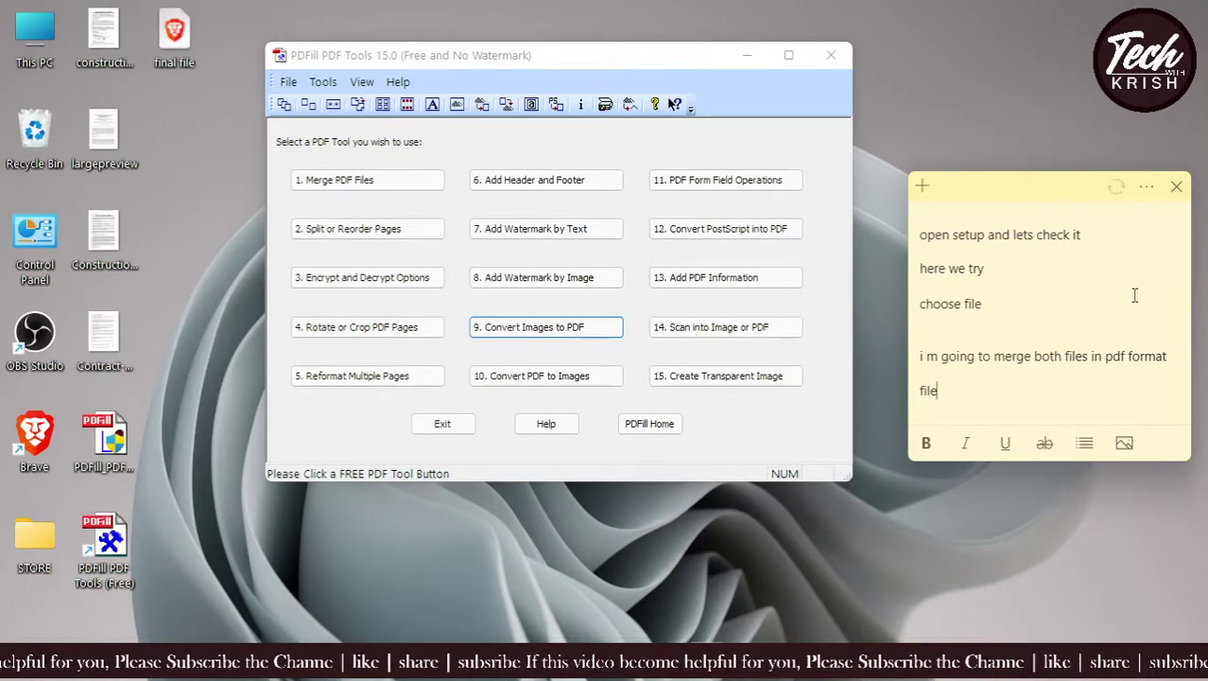
{"action": "type", "text": "s merged"}
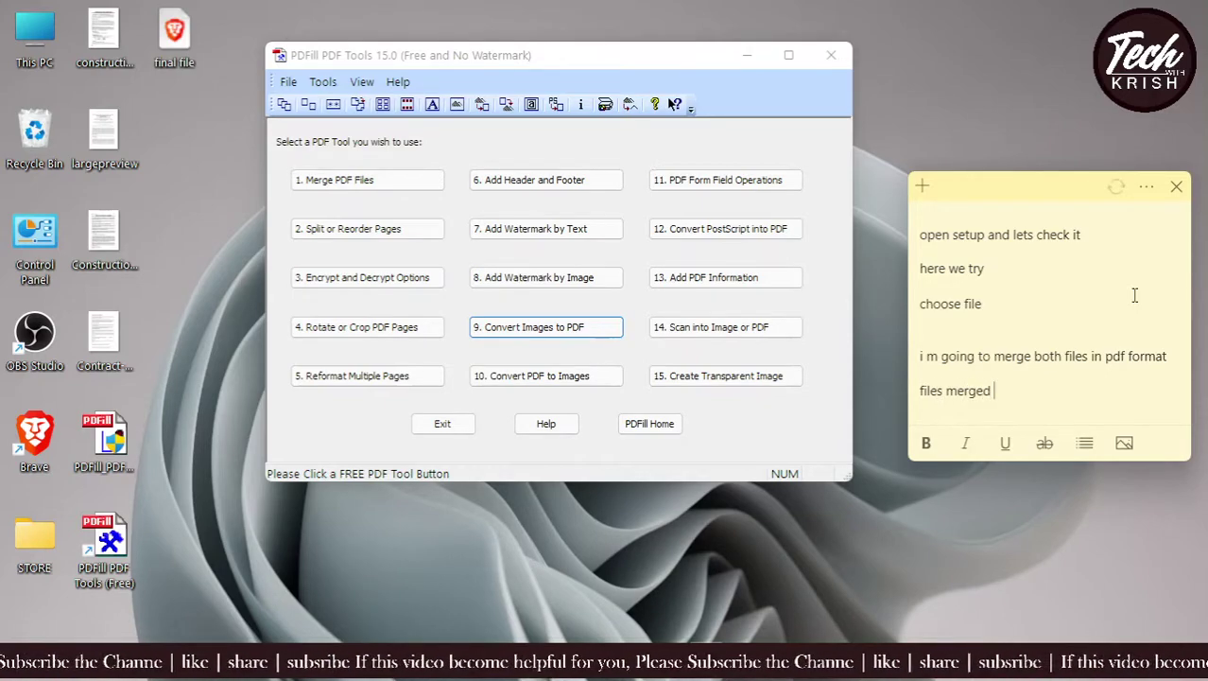
- Add the line "hope you liked this video" directly below "files merged" in the sticky note
{"action": "key", "text": "Return"}
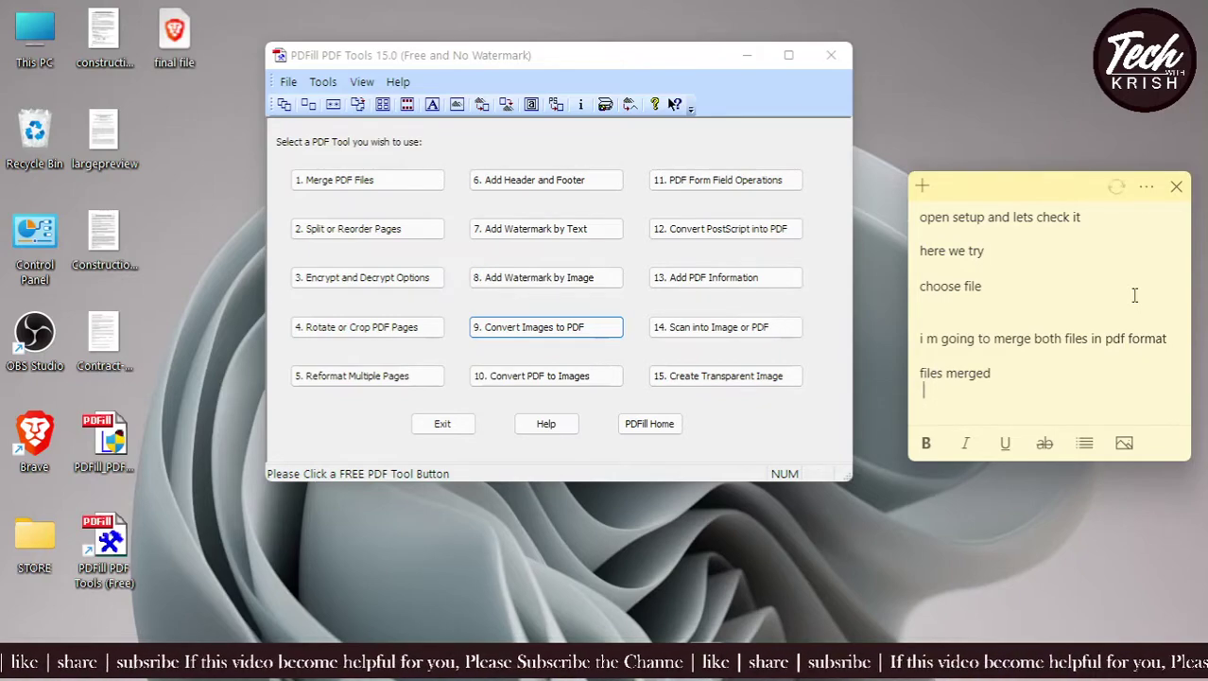
{"action": "type", "text": "hope"}
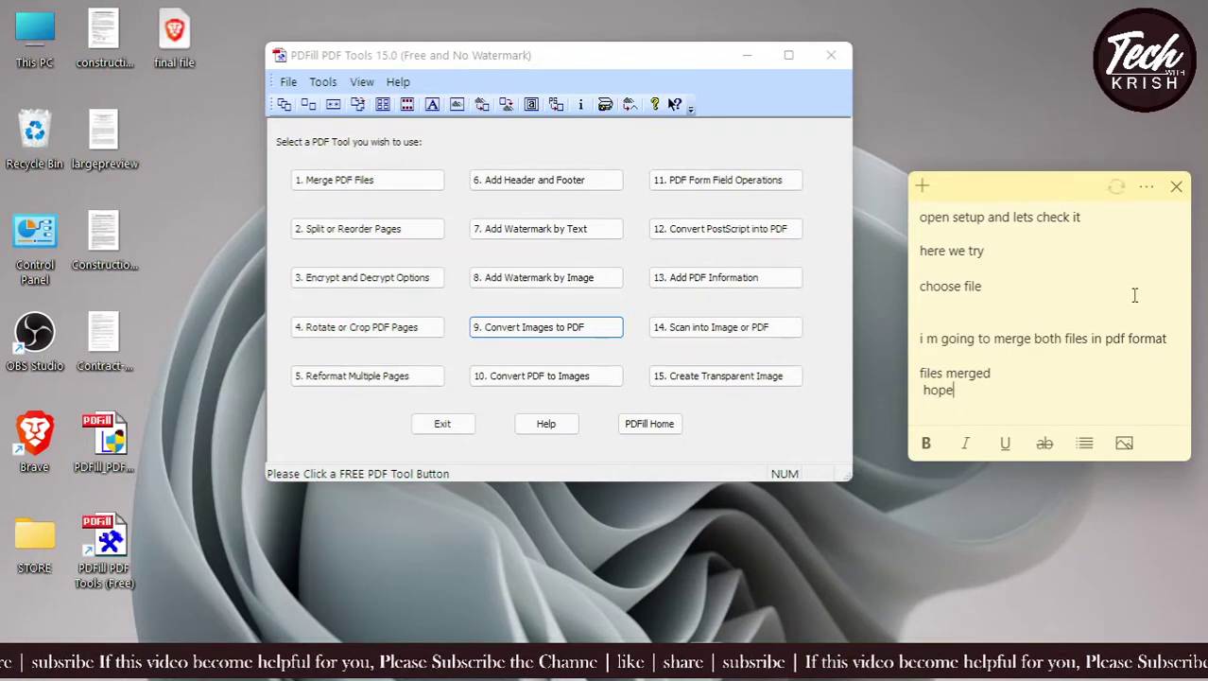
{"action": "type", "text": " you liked "}
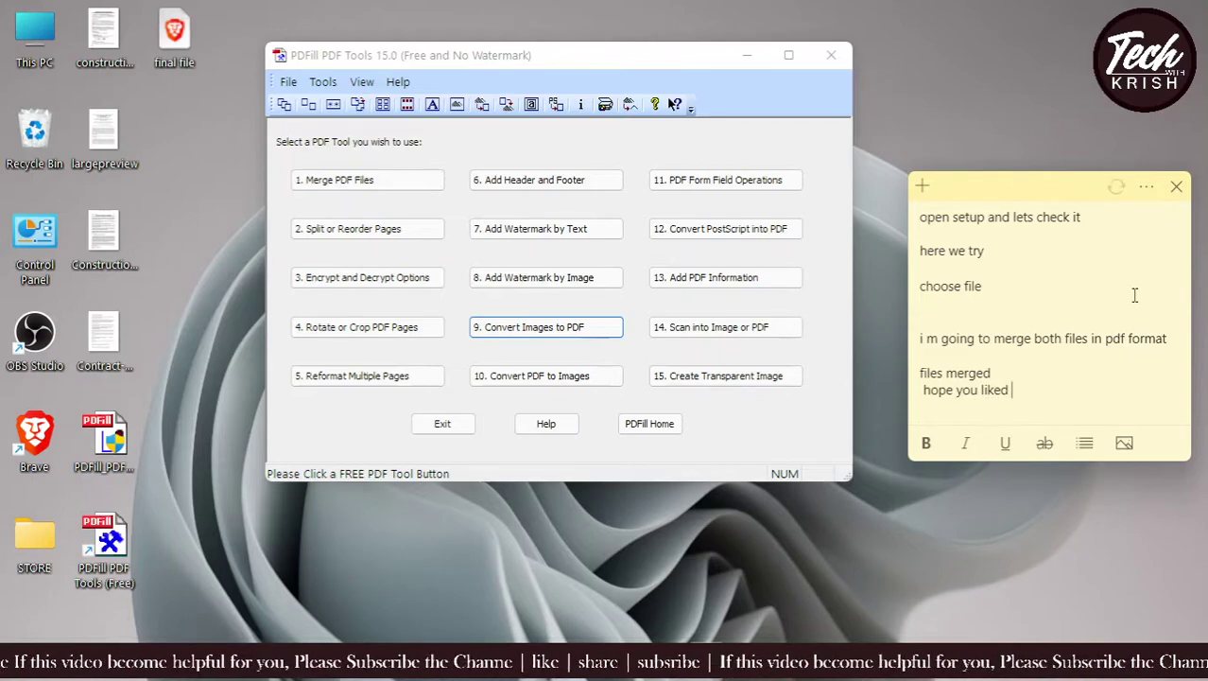
{"action": "type", "text": "this video"}
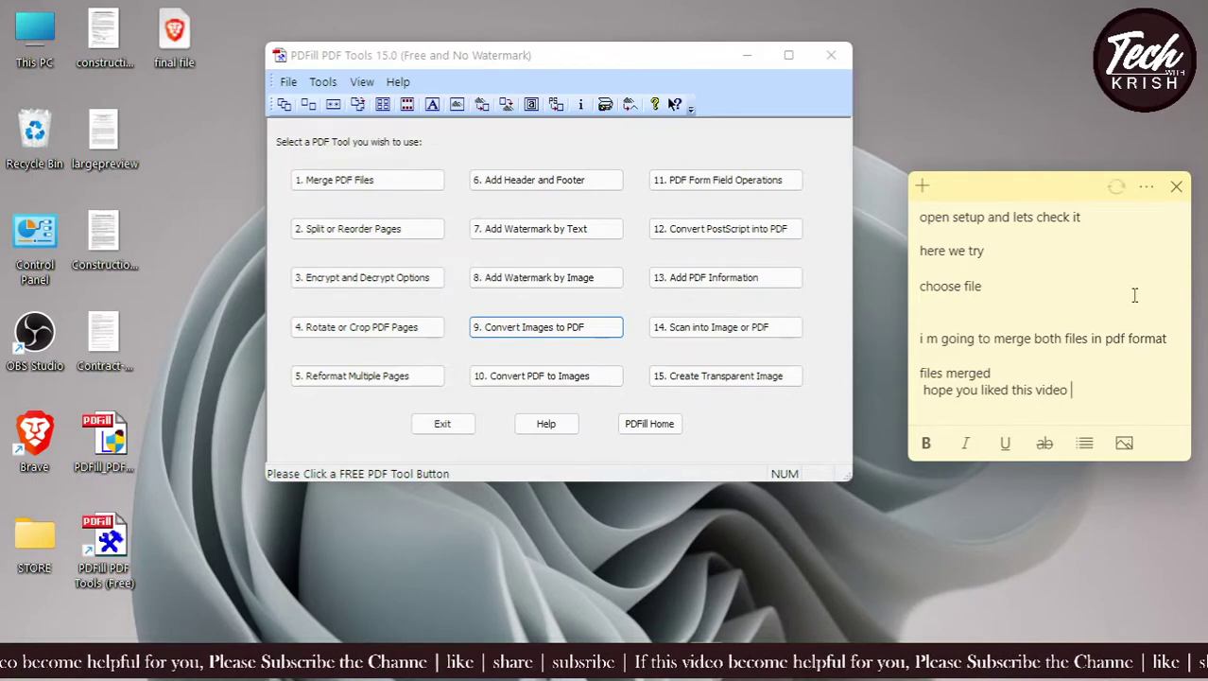
- Add the line "please like share and subscribe" to the sticky note, leaving a blank line above it
{"action": "key", "text": "Return"}
{"action": "type", "text": "pl"}
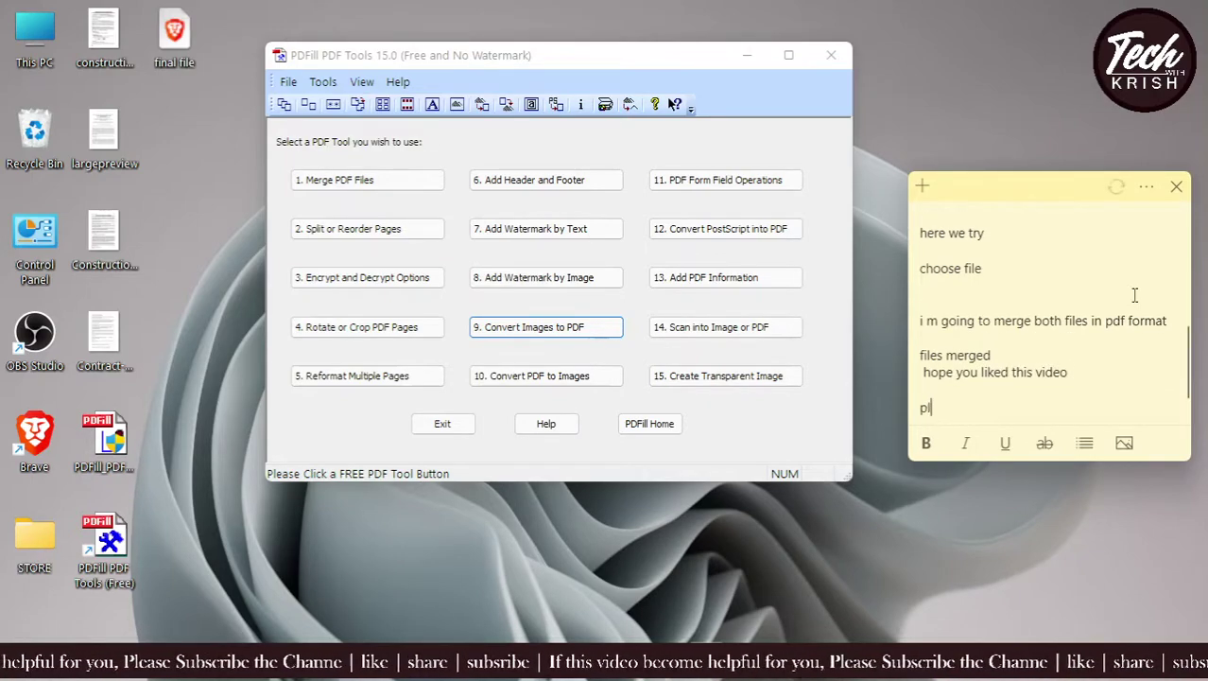
{"action": "type", "text": "ease like sha"}
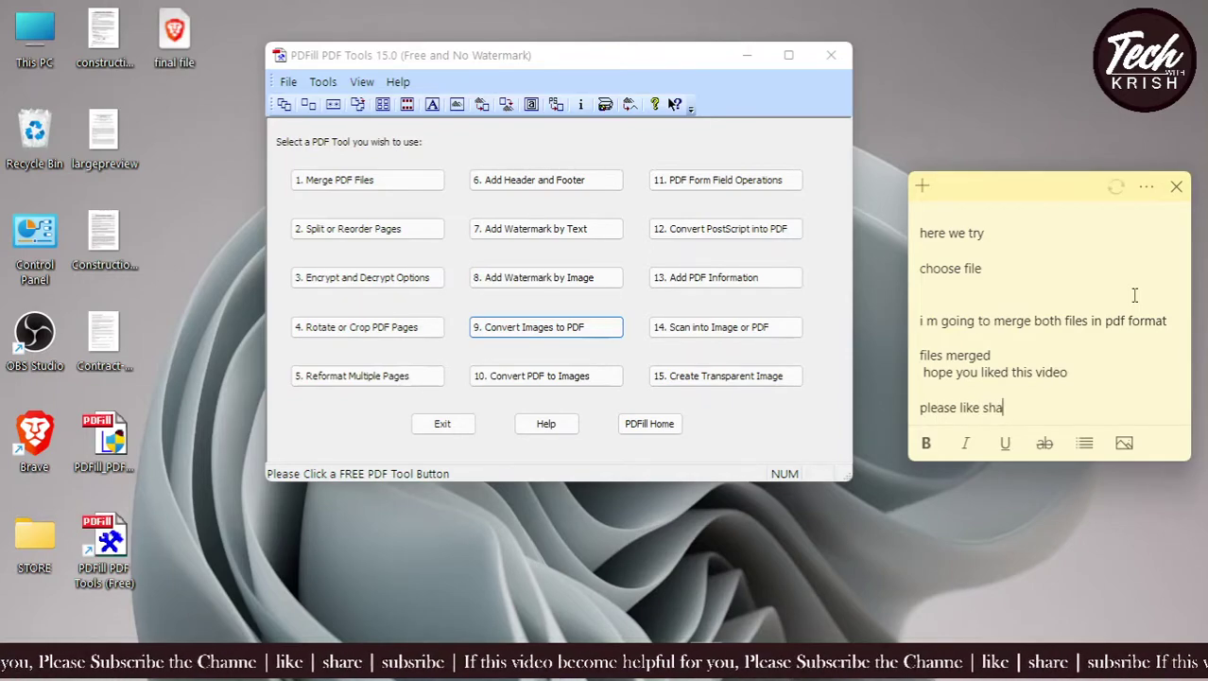
{"action": "type", "text": "re and subsc"}
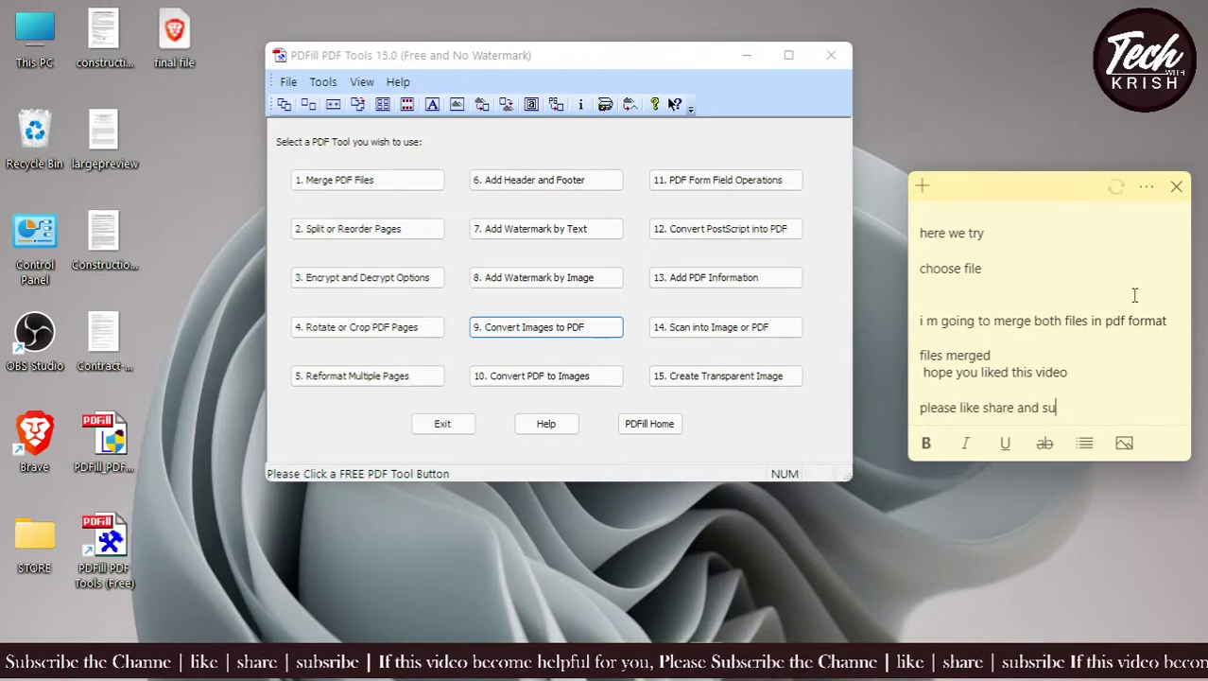
{"action": "key", "text": "BackSpace"}
{"action": "key", "text": "BackSpace"}
{"action": "type", "text": "scrin"}
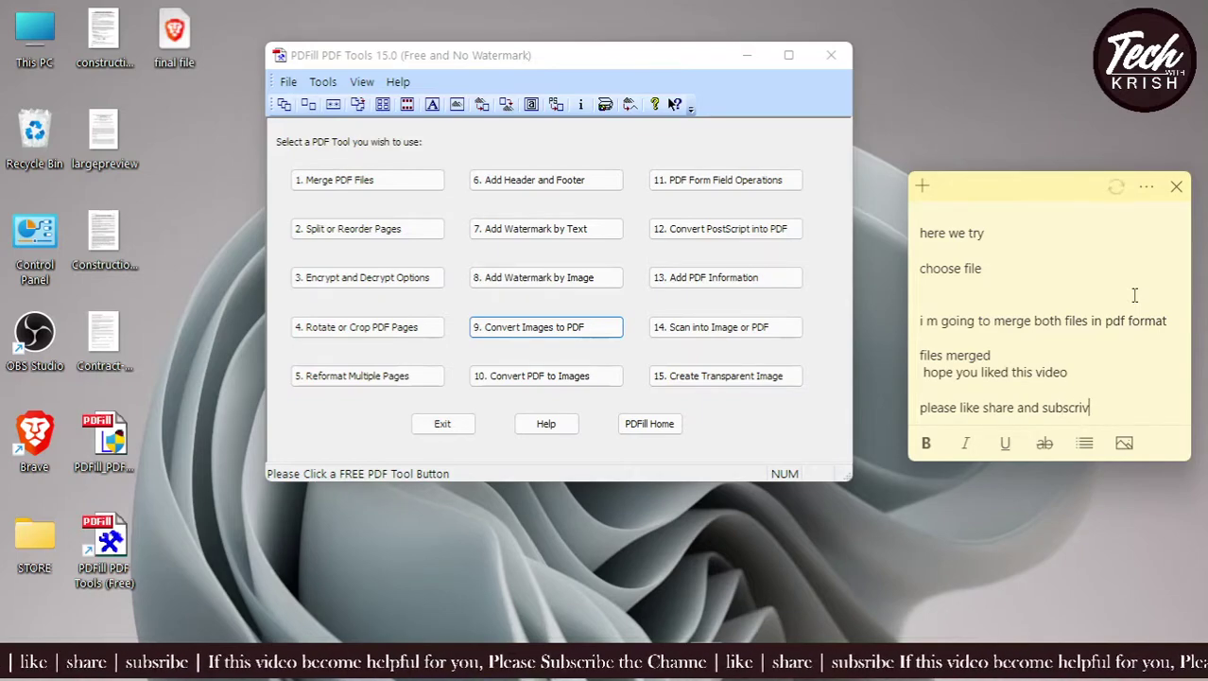
{"action": "type", "text": "bb"}
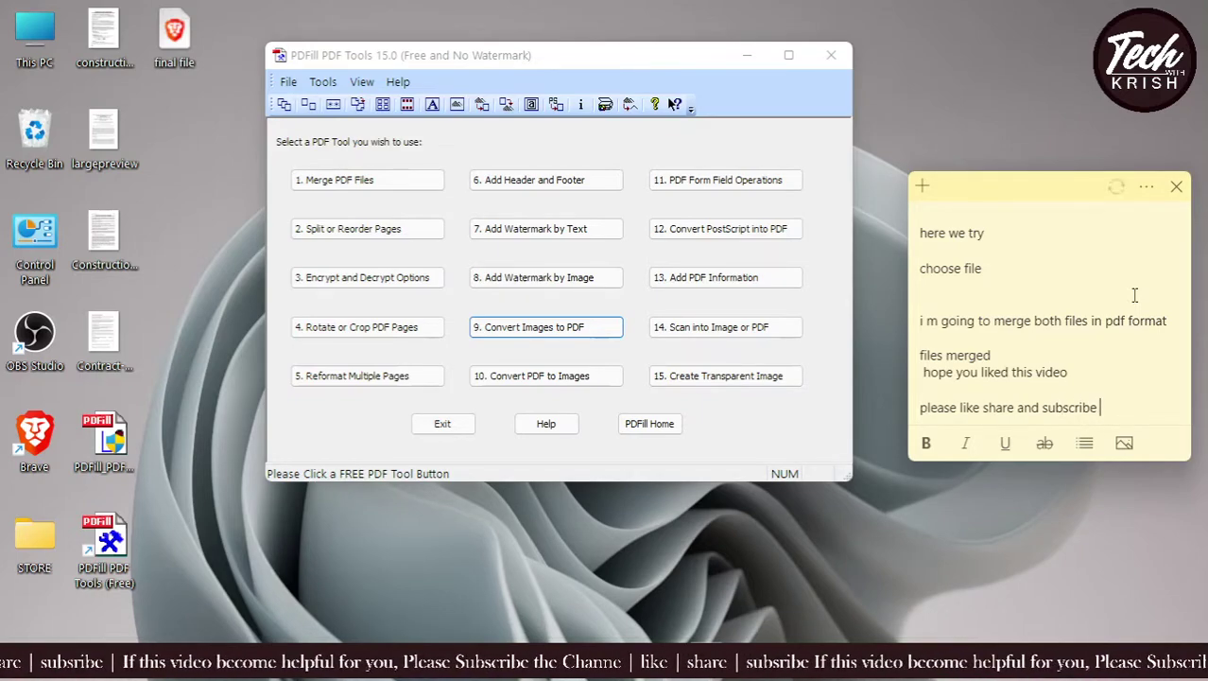
- End the sticky note with the line "thanks", separated from the subscribe line by a blank line
{"action": "key", "text": "Return"}
{"action": "key", "text": "Return"}
{"action": "type", "text": "thanks"}
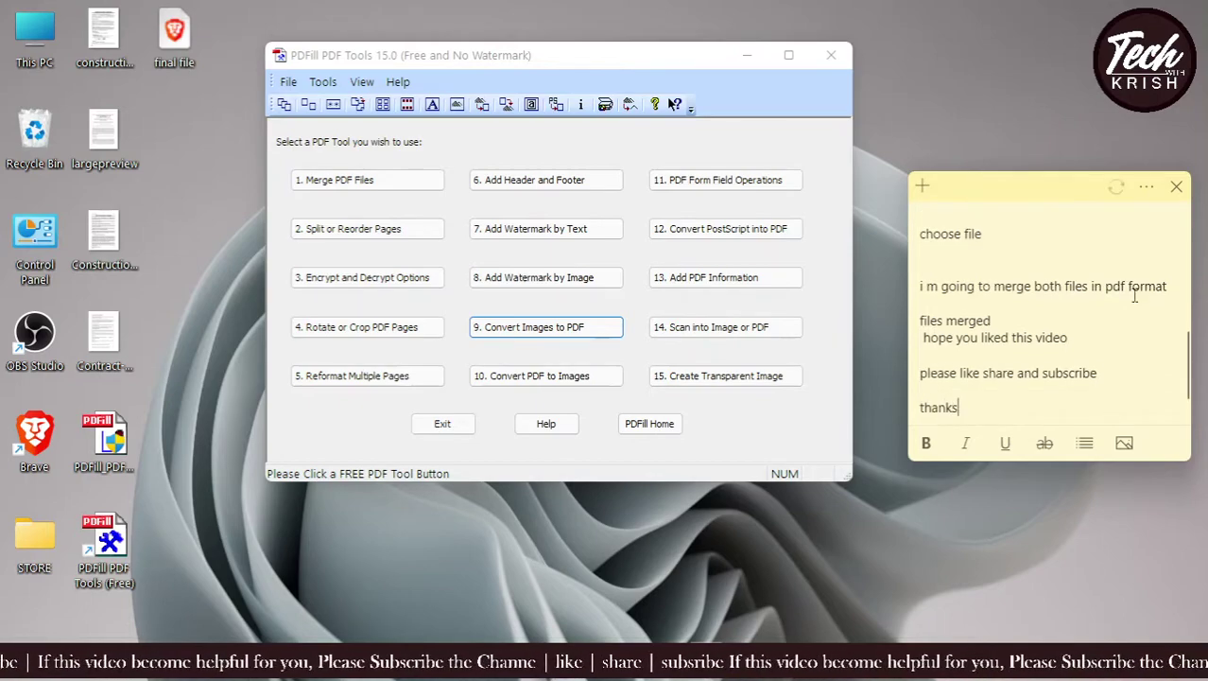
{"action": "key", "text": "Return"}
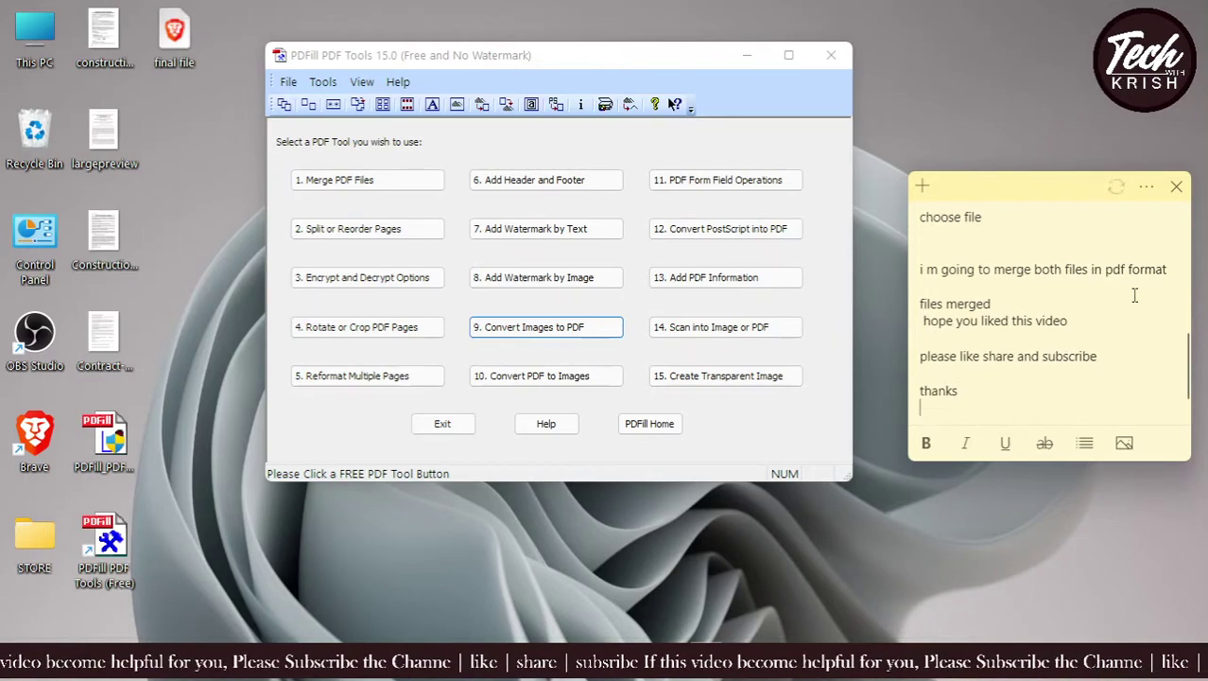